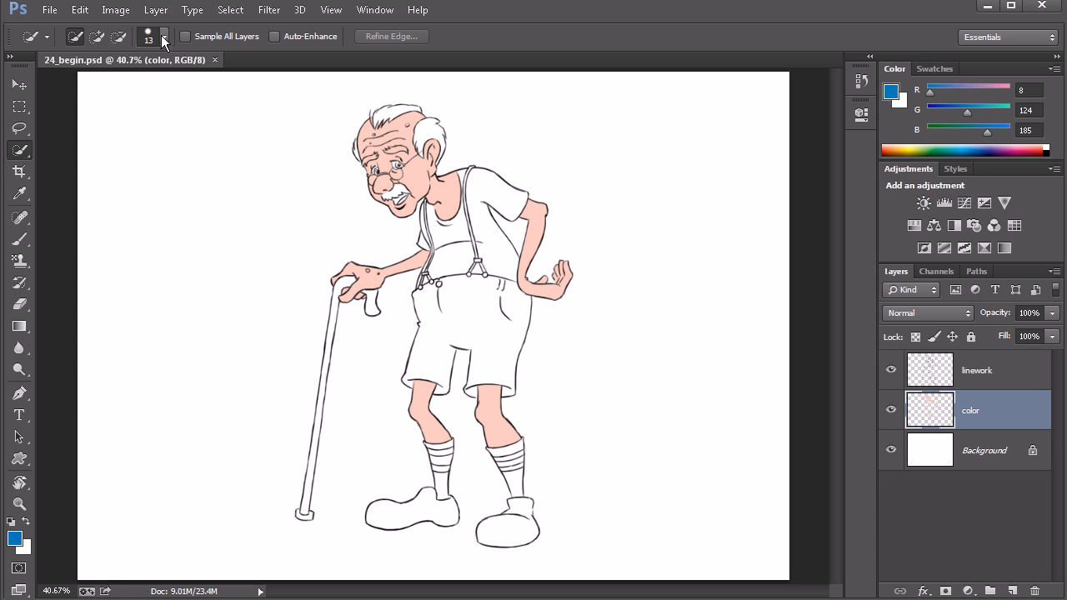
left_click(164, 39)
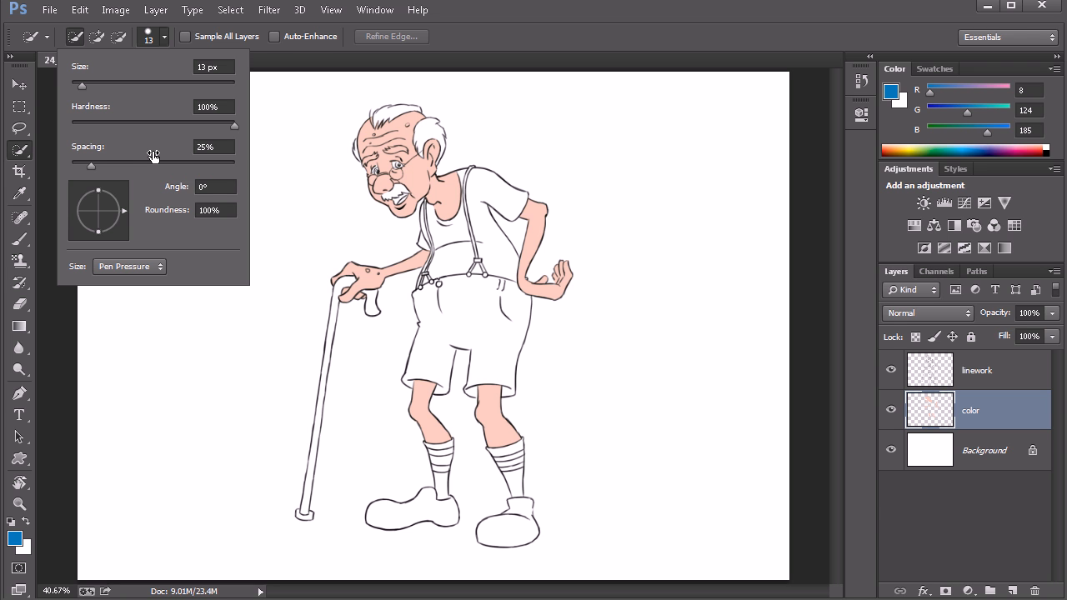
left_click(455, 28)
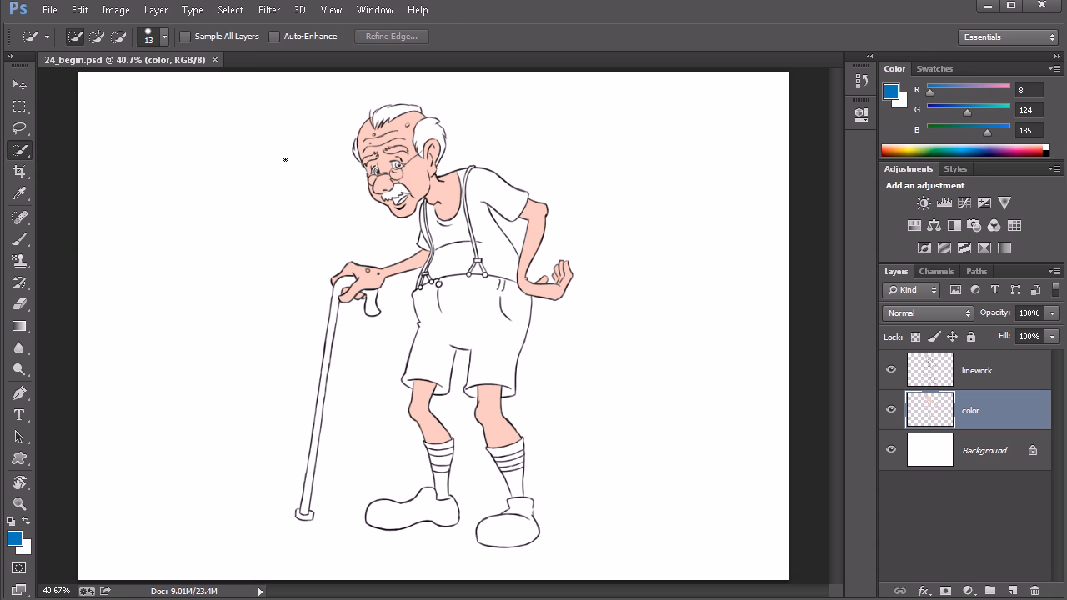
Activate the Brush tool and set the hard round brush size to 101 px
left_click(20, 239)
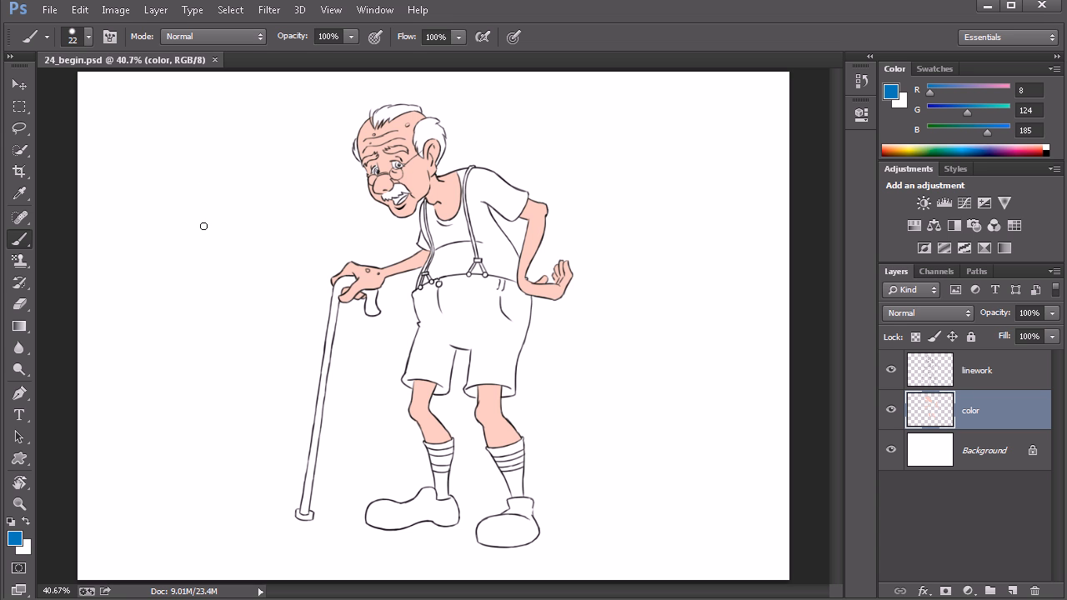
left_click(88, 37)
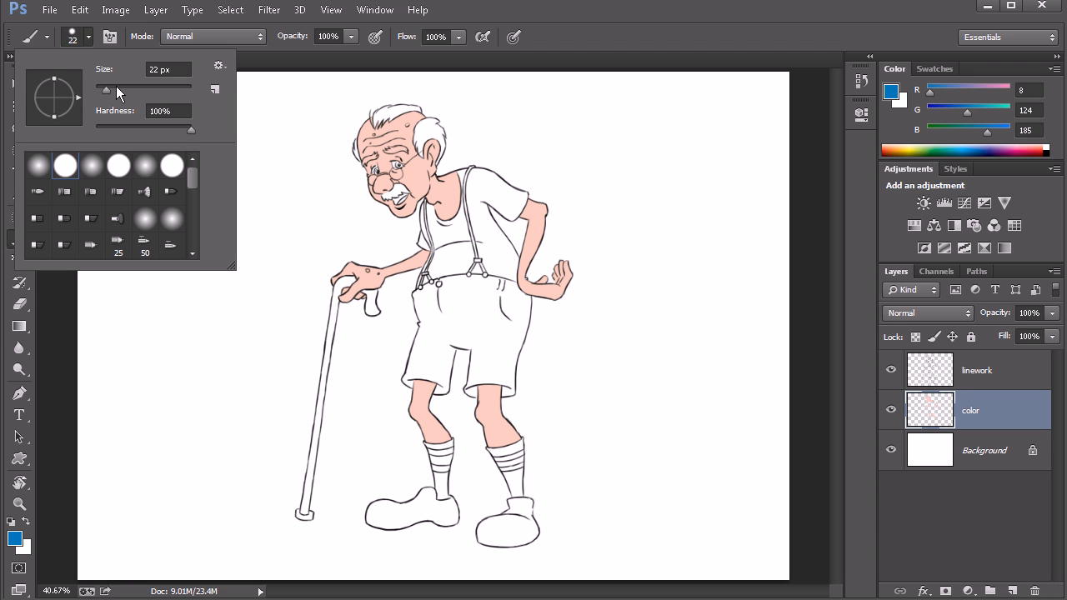
left_click_drag(103, 87, 109, 89)
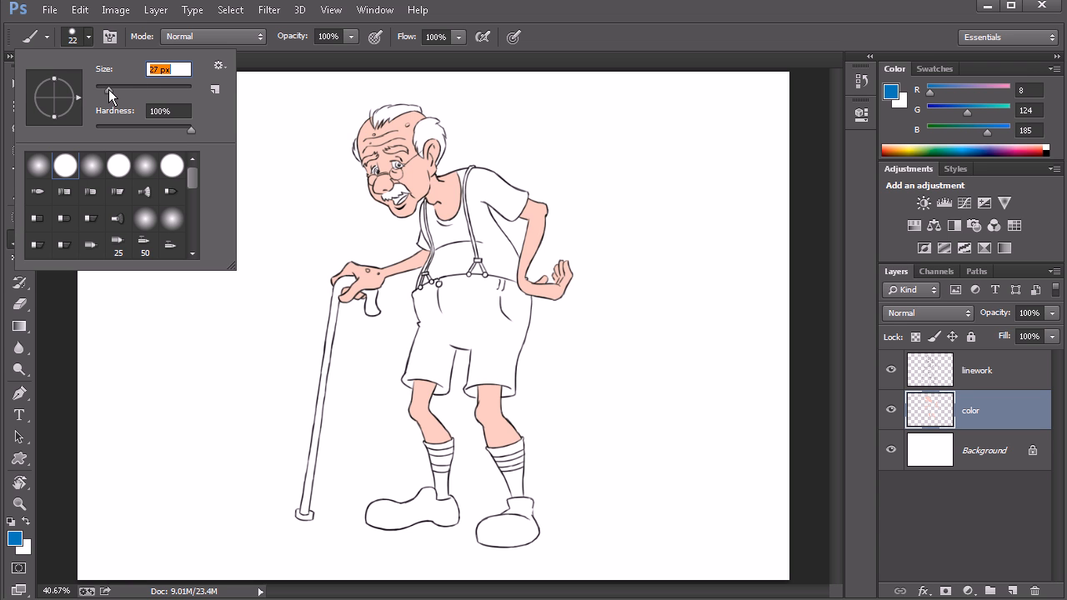
left_click(177, 69)
left_click_drag(106, 89, 145, 90)
mouse_move(189, 178)
left_mouse_down()
mouse_move(193, 207)
mouse_move(191, 173)
left_mouse_up()
Test the hard round brush with a blue stroke and a single dab on the blank area beside the cane, undoing each
mouse_move(243, 317)
left_mouse_down()
mouse_move(226, 345)
mouse_move(220, 411)
left_mouse_up()
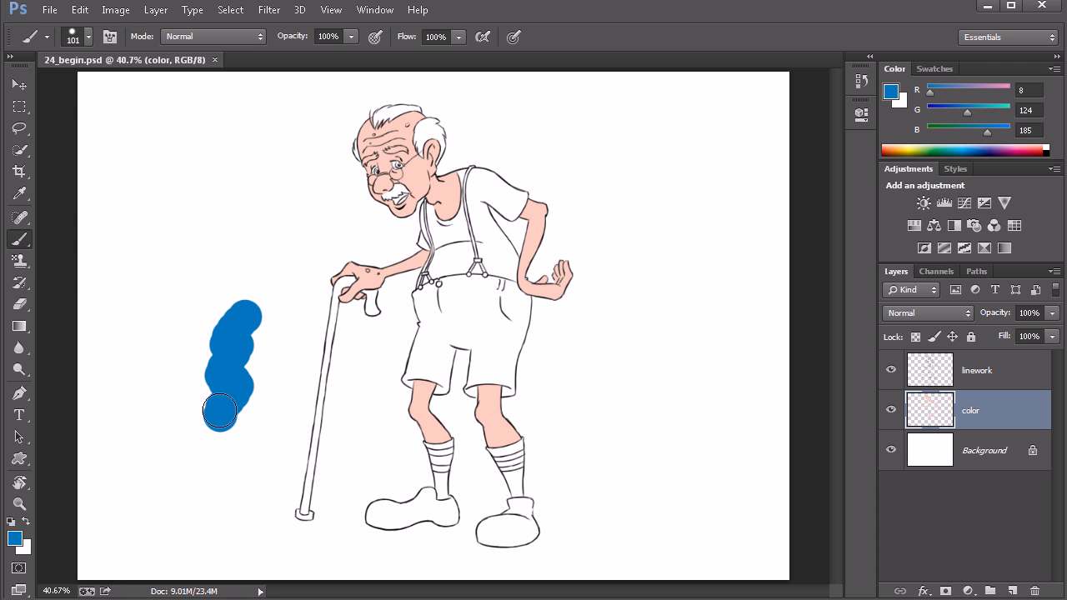
key("ctrl+z")
left_click(238, 324)
left_click_drag(237, 326, 313, 337)
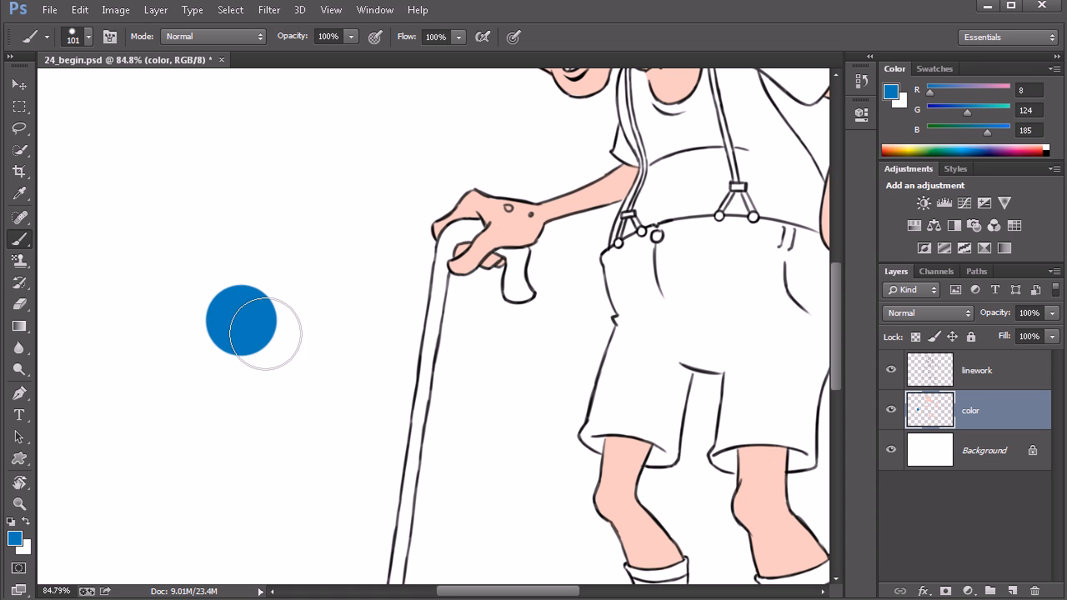
key("ctrl+z")
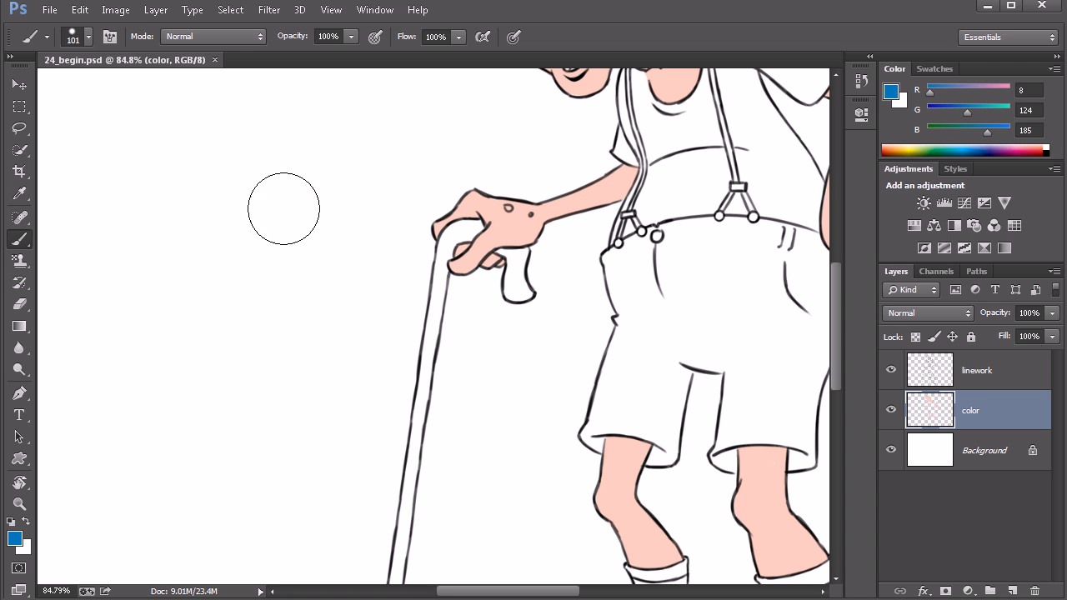
Try a soft round brush with 0% hardness by painting one blue dab beside the cane, and undo the dab
left_click(87, 37)
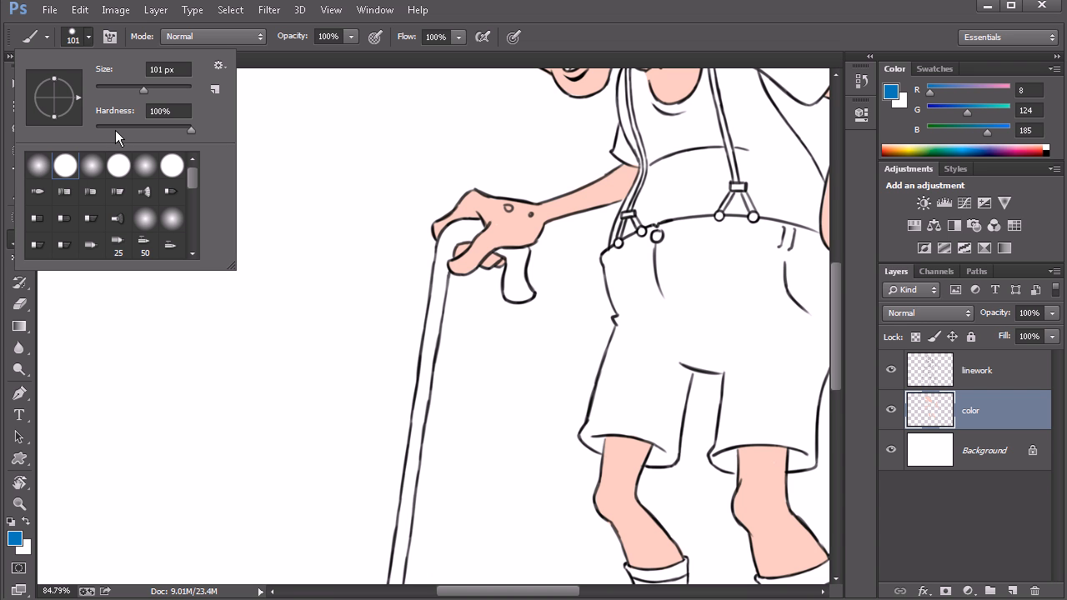
left_click(36, 169)
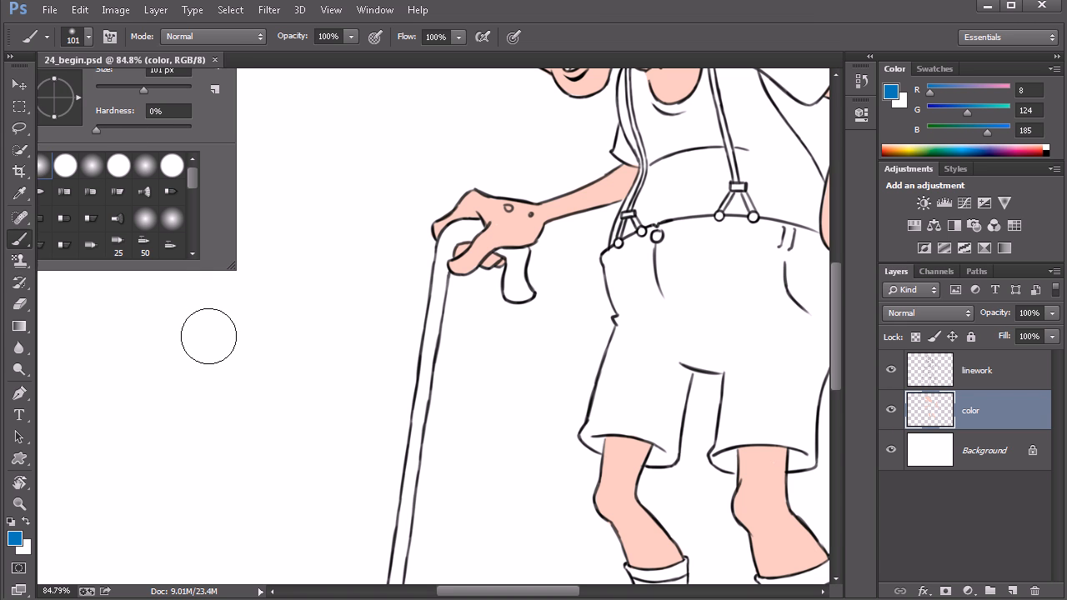
left_click(205, 335)
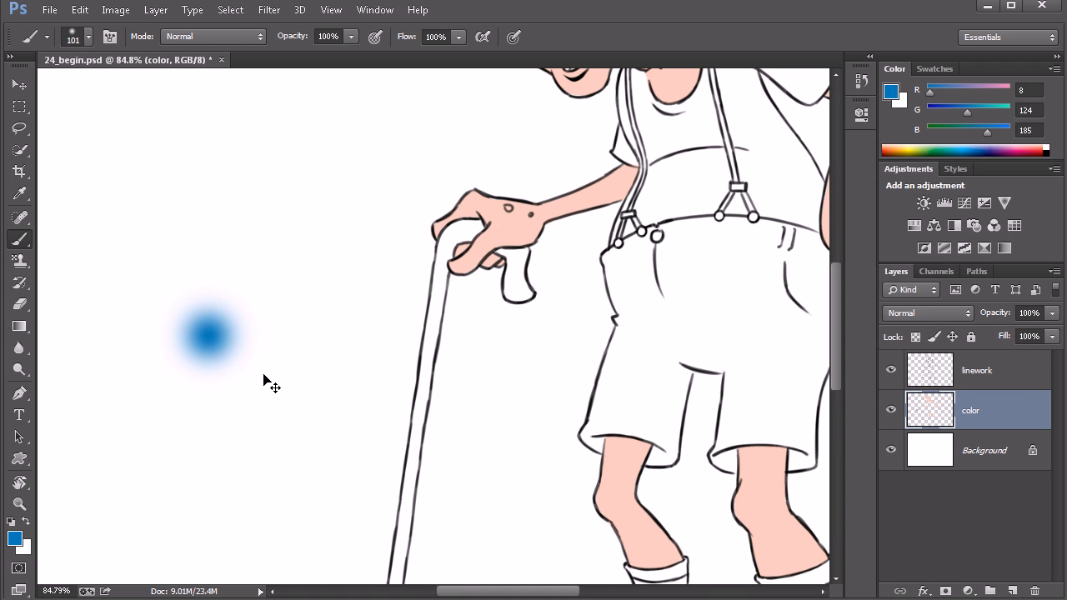
key("ctrl+z")
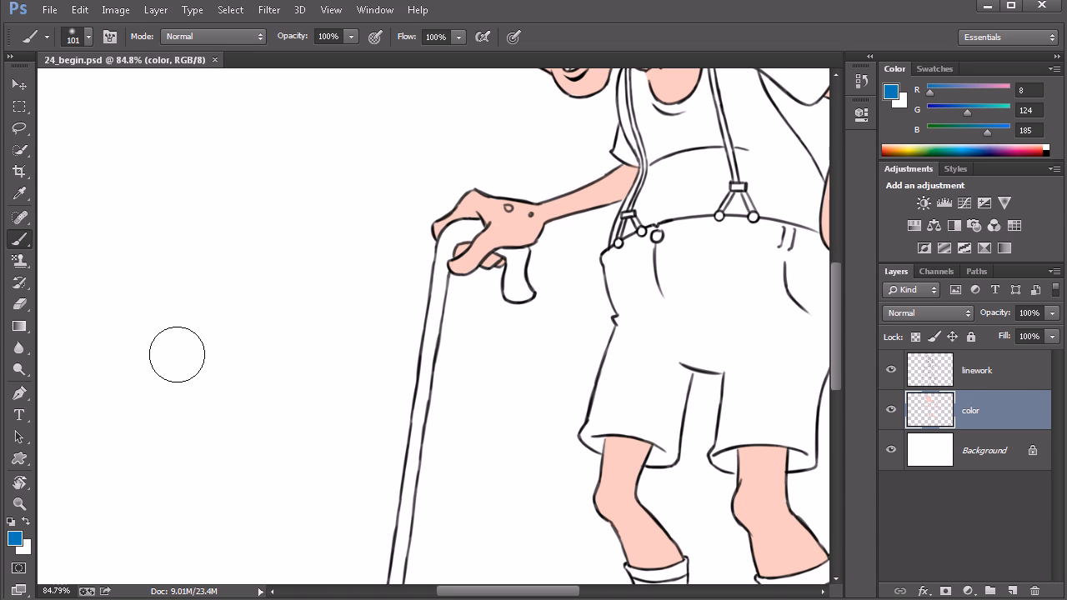
Switch to the hard round brush tip with 100% hardness and tilt its angle slightly
left_click(86, 38)
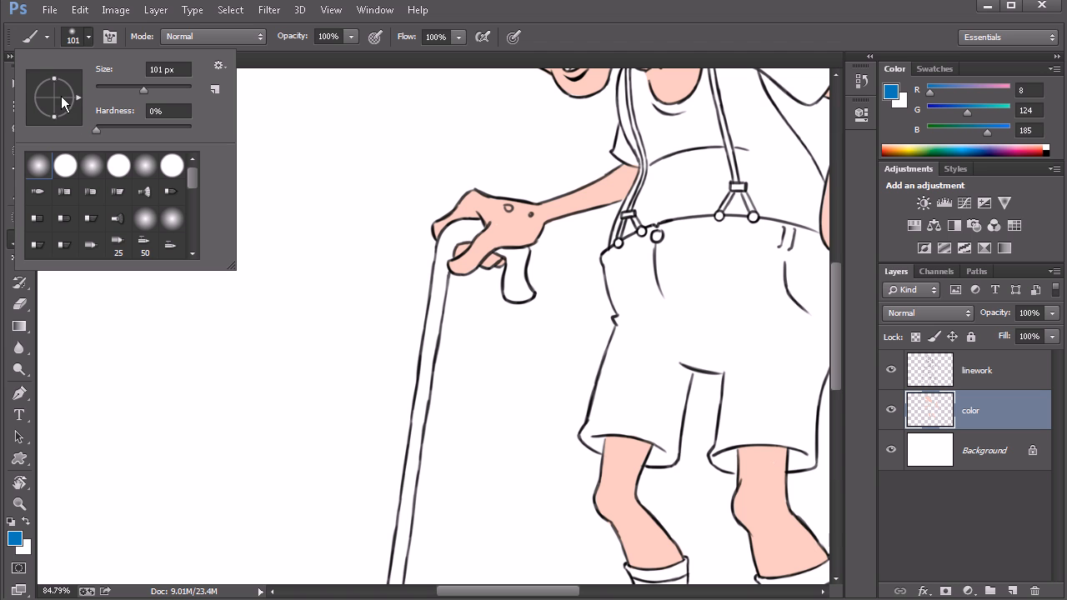
left_click(65, 165)
mouse_move(77, 94)
left_mouse_down()
mouse_move(70, 81)
mouse_move(77, 88)
left_mouse_up()
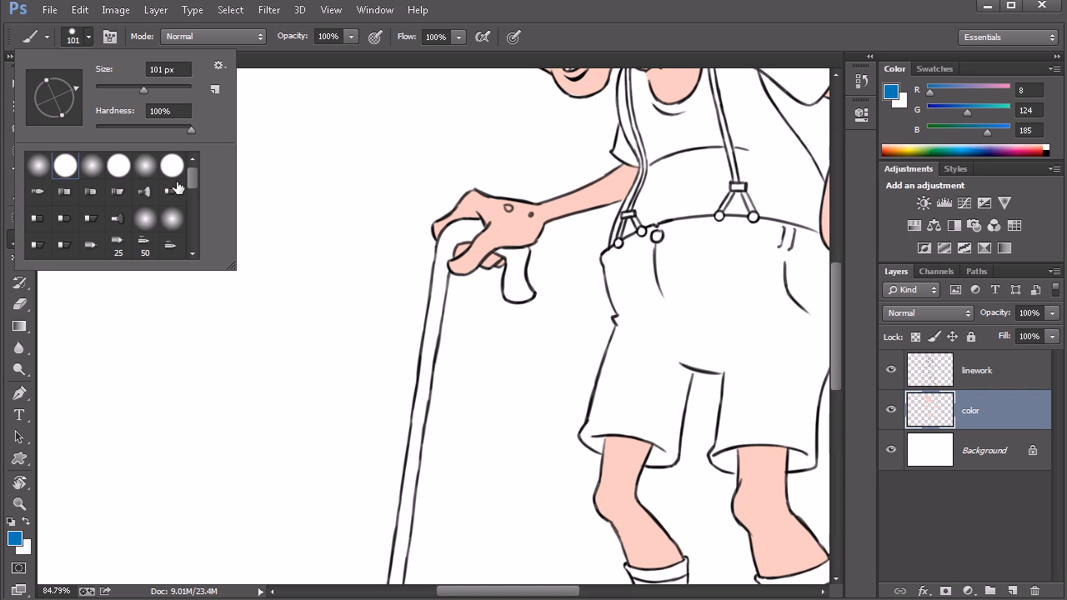
Choose the 60 px textured brush tip, enlarge it to 96 px, rotate its angle and paint a blue test stroke beside the cane
left_click_drag(189, 176, 197, 221)
left_click(120, 177)
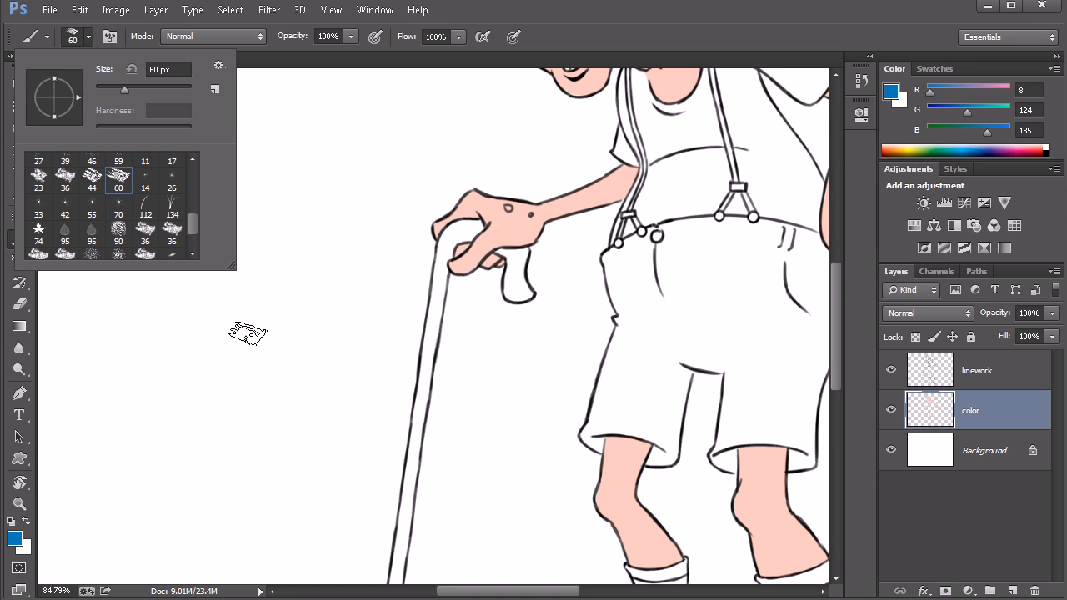
left_click_drag(123, 89, 141, 86)
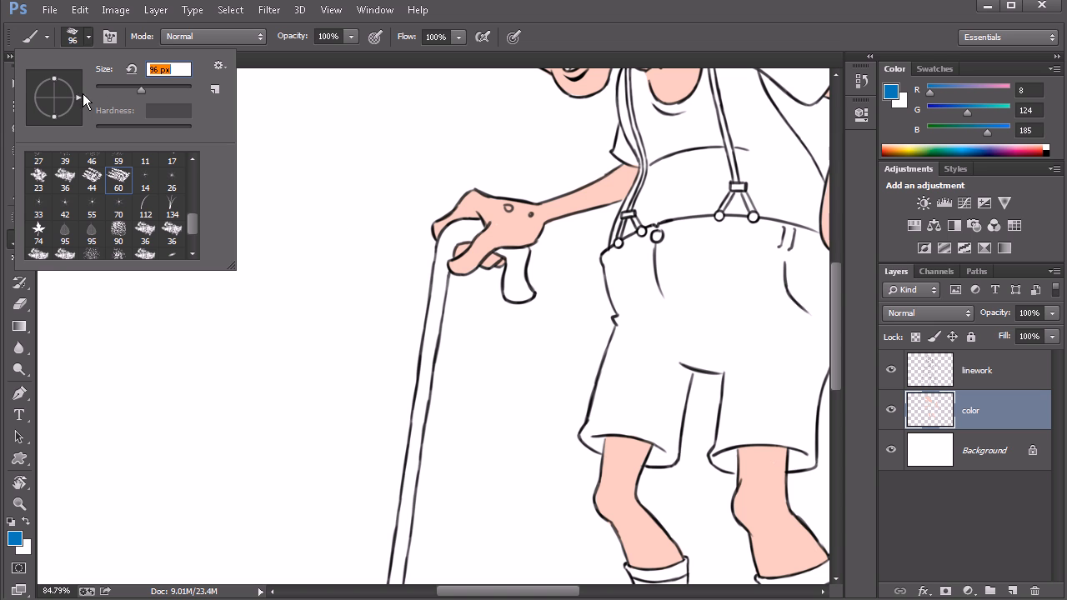
mouse_move(77, 98)
left_mouse_down()
mouse_move(70, 78)
mouse_move(40, 79)
left_mouse_up()
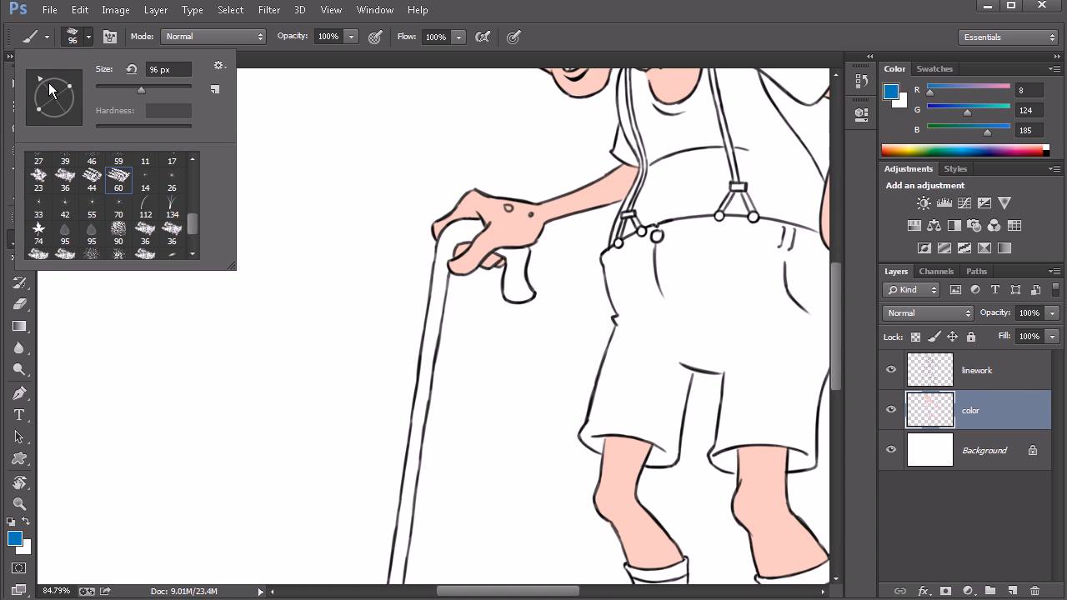
mouse_move(250, 322)
left_mouse_down()
mouse_move(238, 375)
mouse_move(251, 347)
left_mouse_up()
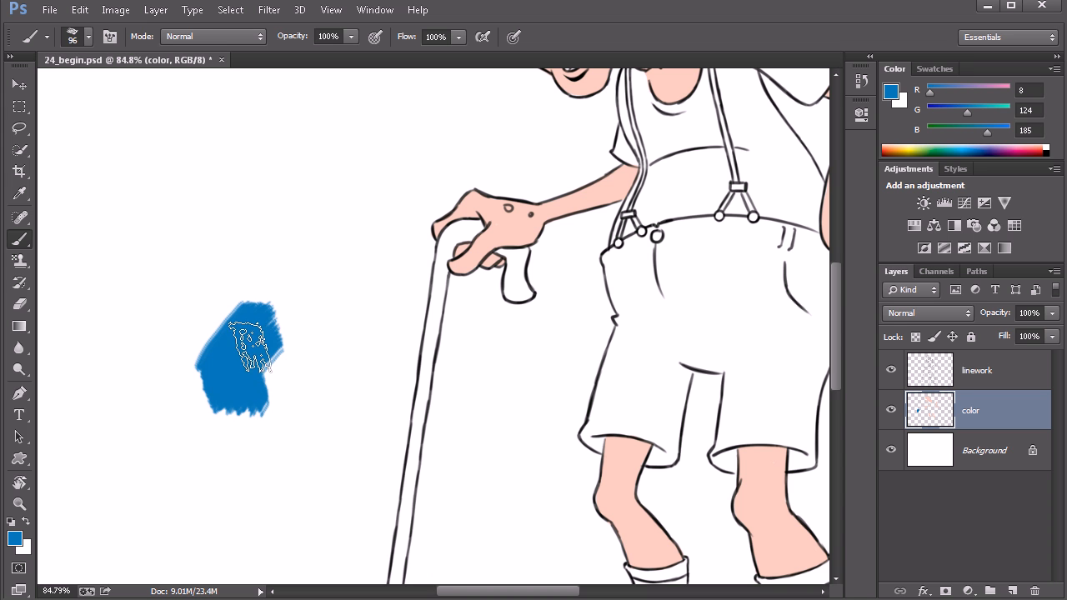
Switch to the hard round tip, squash and tilt it into a narrow diagonal ellipse, and paint calligraphic blue test strokes beside the cane
left_click(88, 36)
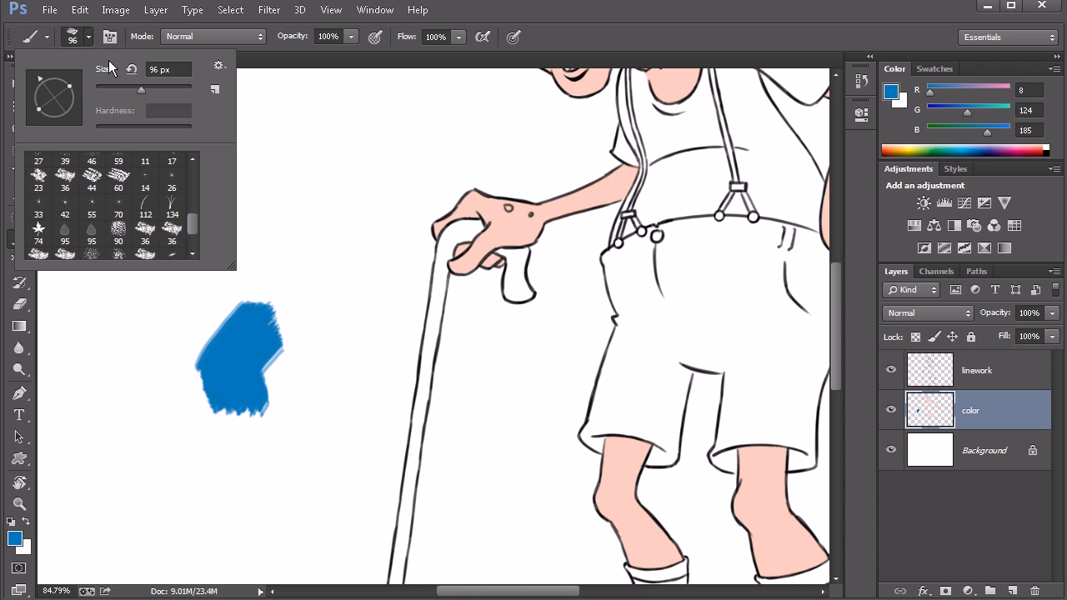
mouse_move(42, 83)
left_mouse_down()
mouse_move(70, 78)
mouse_move(80, 91)
left_mouse_up()
left_click_drag(193, 223, 191, 170)
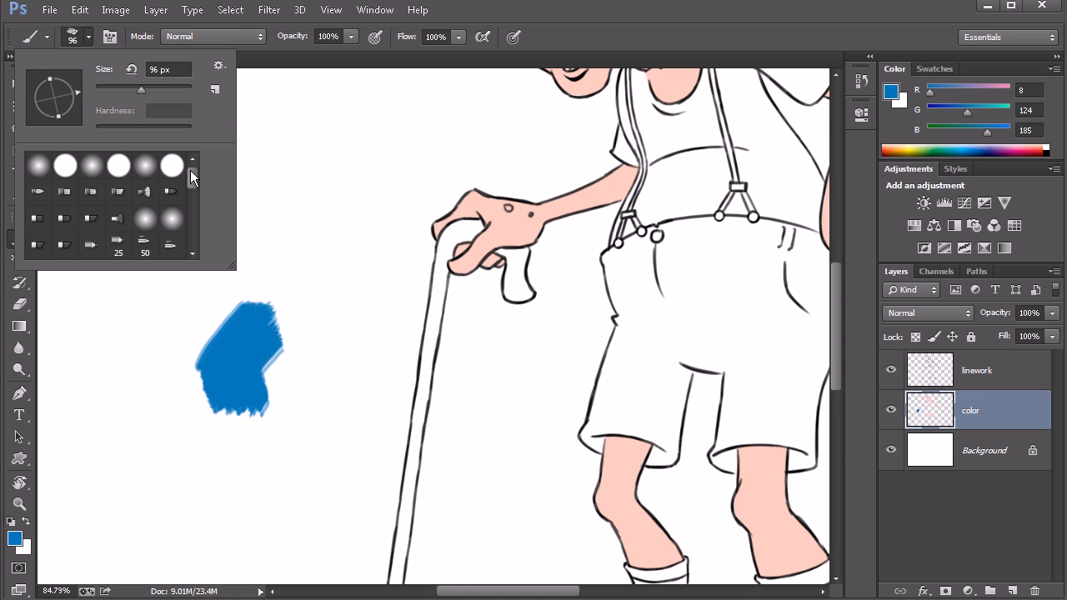
left_click(67, 167)
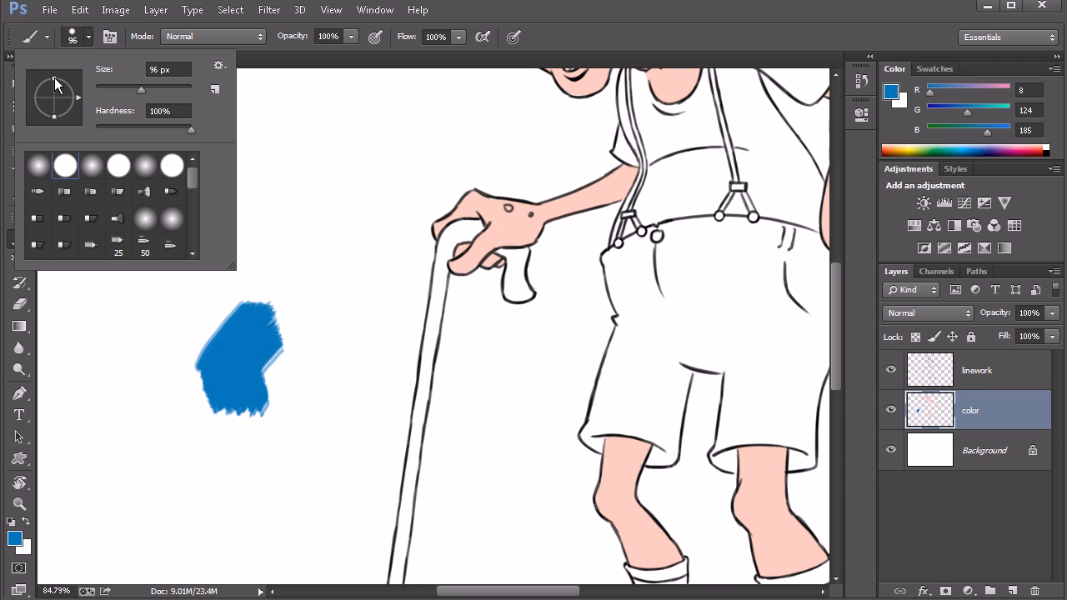
mouse_move(54, 78)
left_mouse_down()
mouse_move(54, 93)
mouse_move(72, 87)
left_mouse_up()
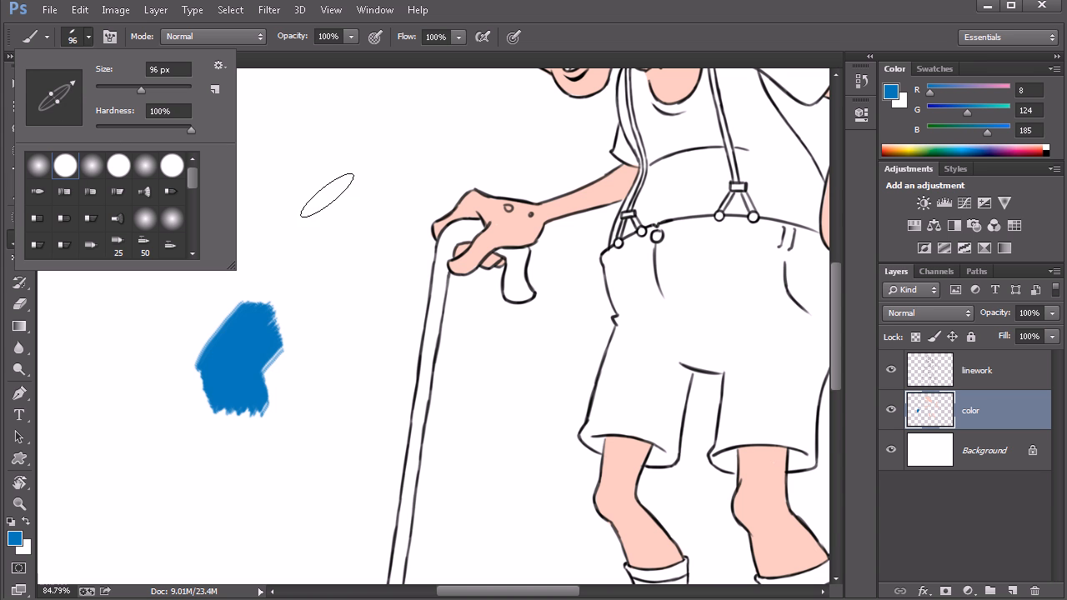
mouse_move(291, 268)
left_mouse_down()
mouse_move(281, 298)
mouse_move(309, 282)
mouse_move(280, 238)
mouse_move(231, 290)
mouse_move(257, 172)
mouse_move(158, 240)
mouse_move(137, 357)
left_mouse_up()
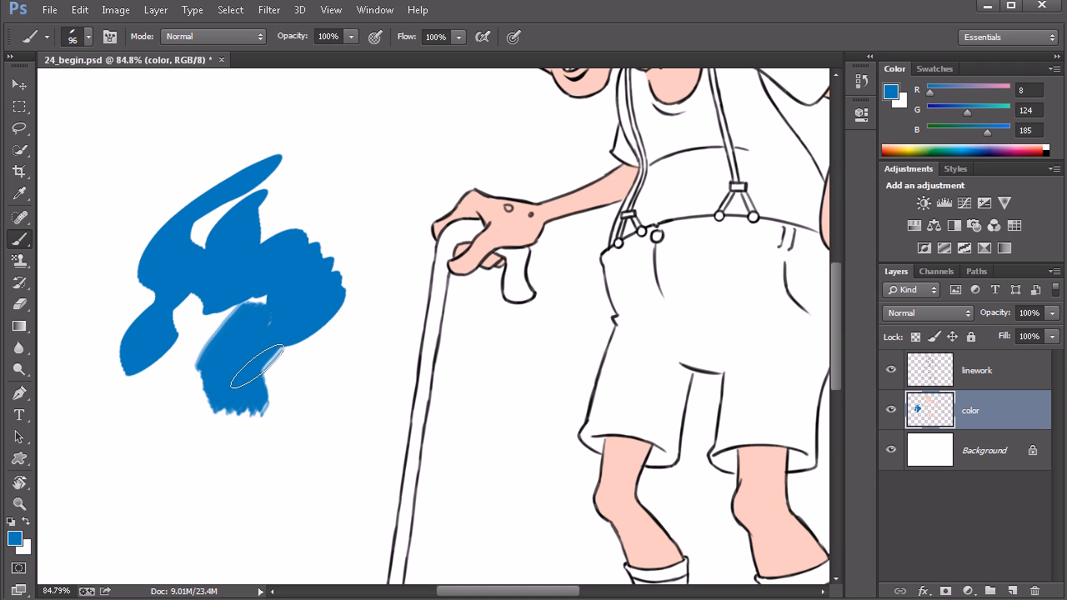
Erase all the blue test strokes beside the cane using the Eraser tool at 59 px
left_click(20, 305)
left_click(89, 38)
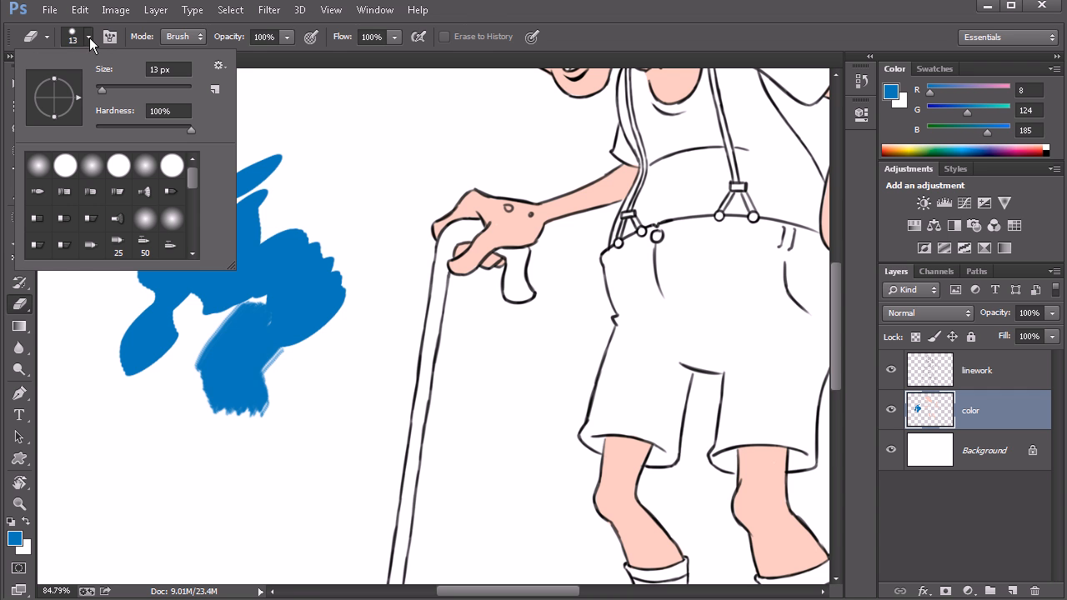
left_click_drag(101, 83, 121, 85)
mouse_move(248, 367)
left_mouse_down()
mouse_move(286, 395)
mouse_move(274, 305)
mouse_move(231, 358)
mouse_move(205, 323)
mouse_move(183, 204)
mouse_move(161, 217)
mouse_move(191, 346)
left_mouse_up()
Return to the Brush tool and reset its tip to the hard round brush at 96 px
key("b")
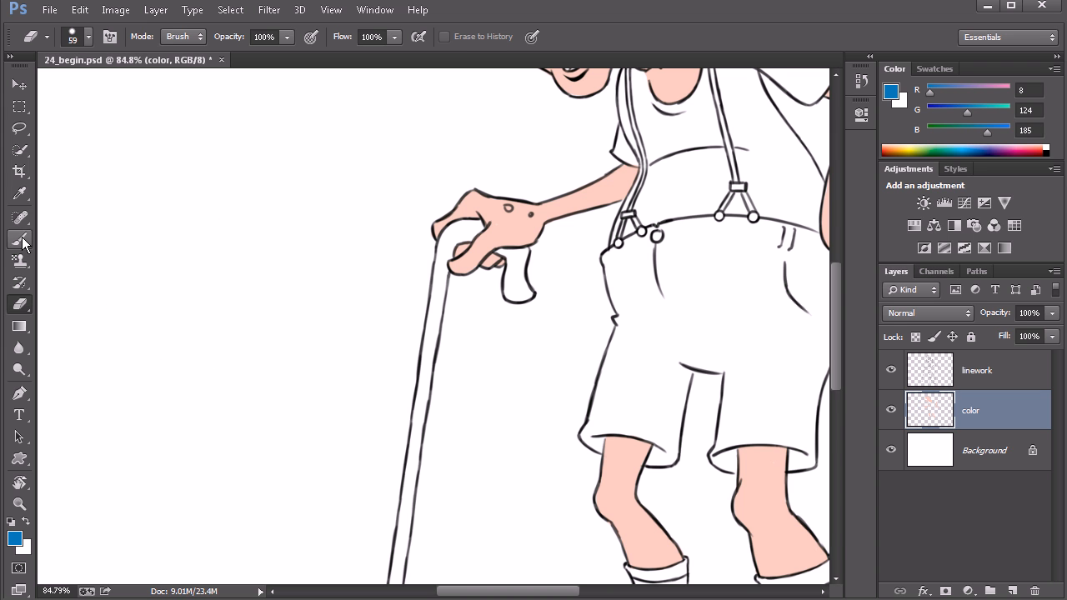
left_click(88, 38)
left_click(66, 168)
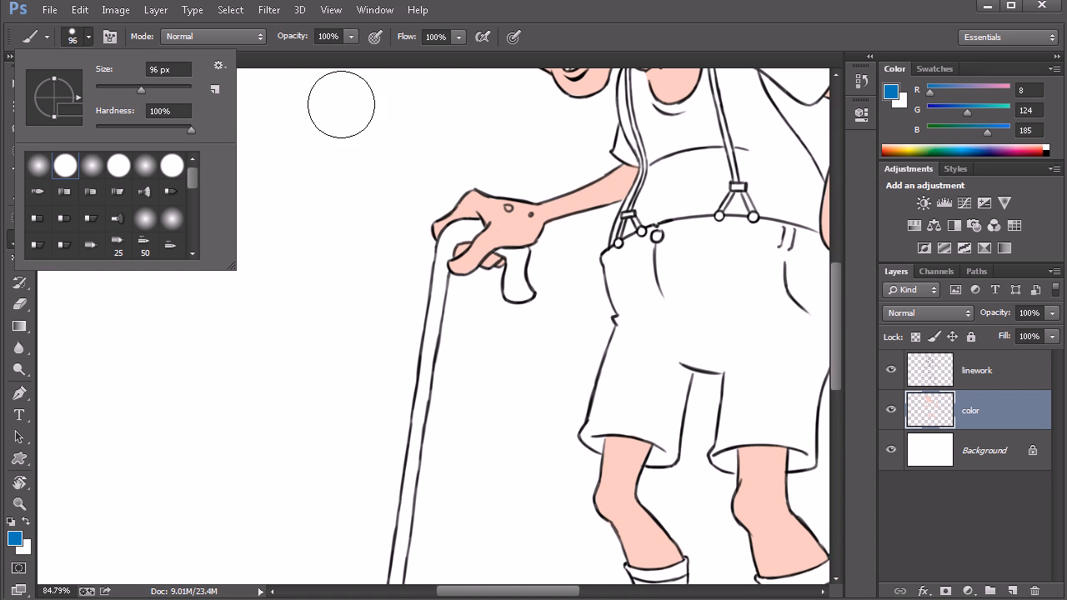
left_click(559, 32)
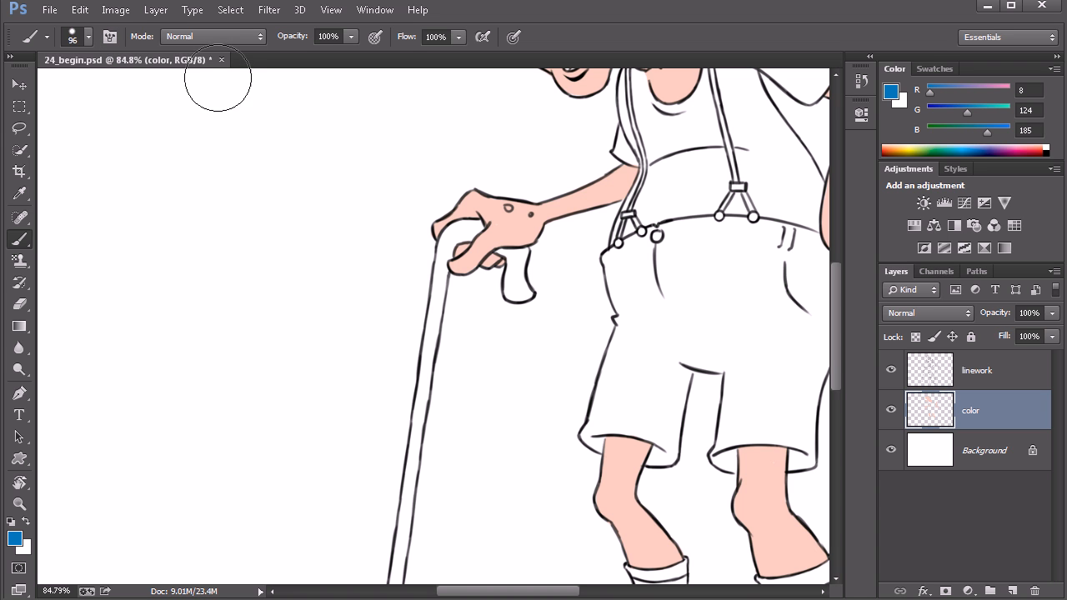
left_click(947, 314)
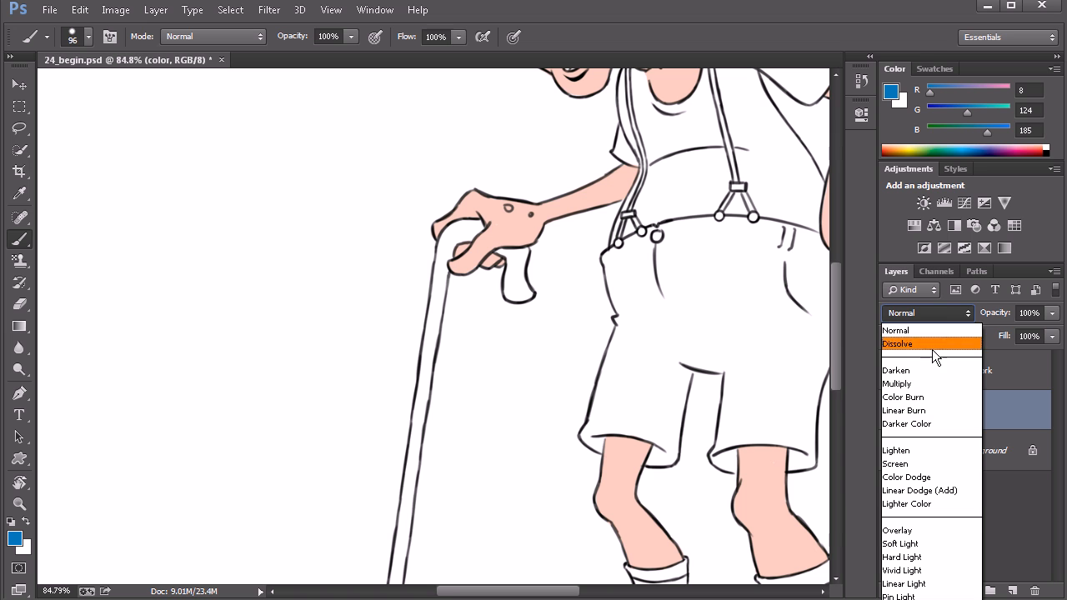
left_click(986, 304)
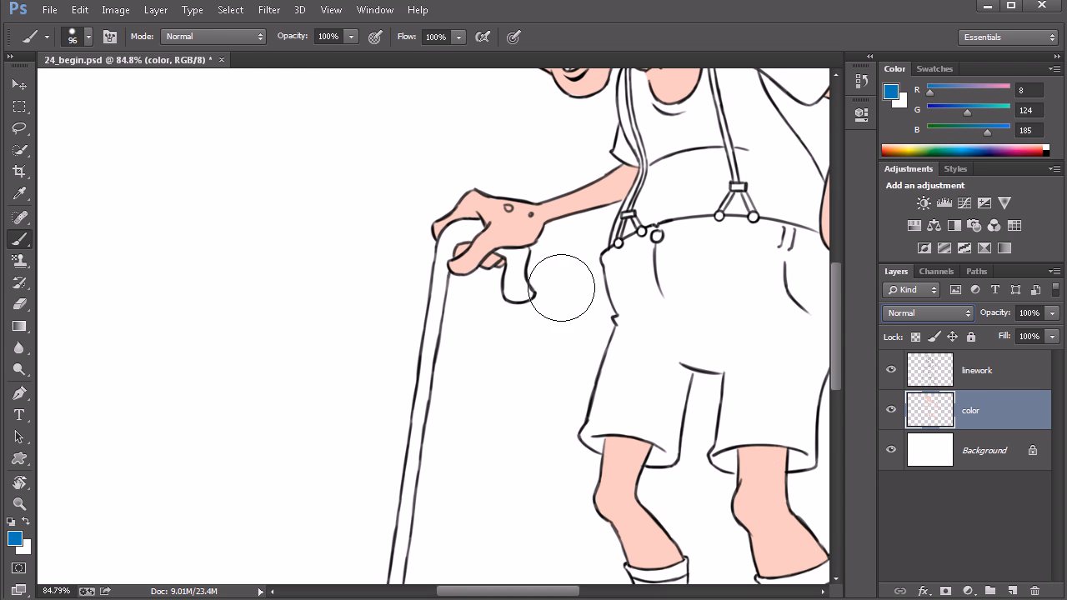
left_click(236, 36)
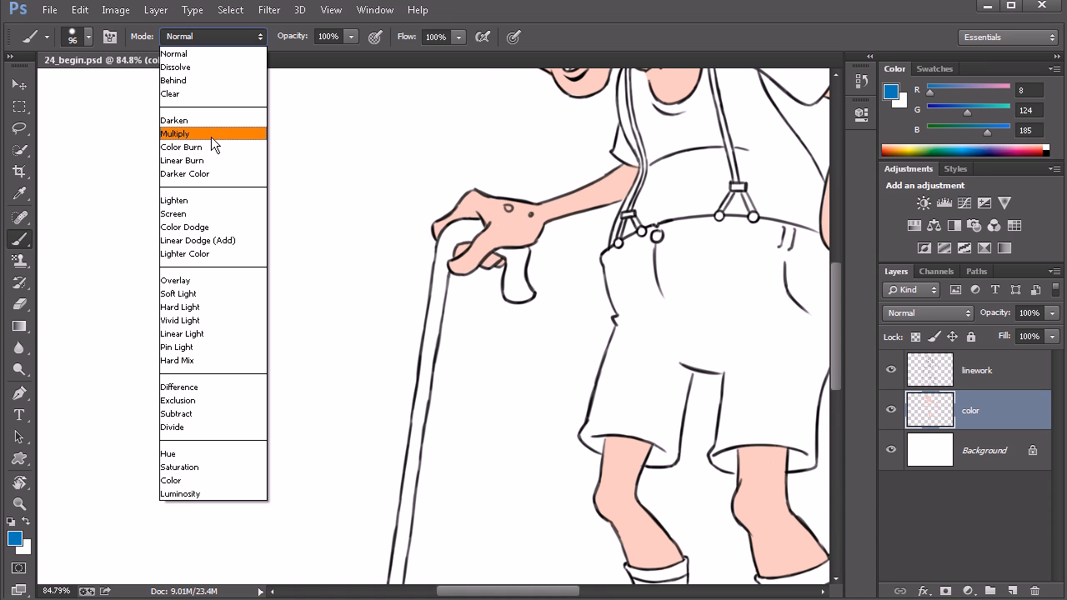
left_click(552, 33)
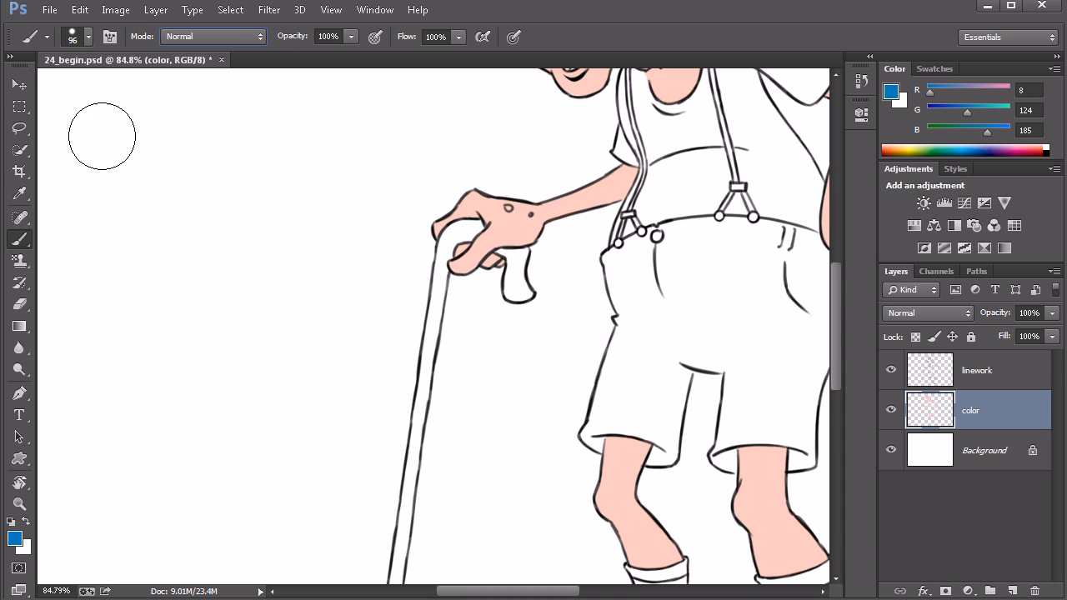
Compare a diagonal blue stroke at 100% opacity with a parallel one after setting brush opacity to 50%, and undo both strokes
left_click_drag(124, 386, 280, 205)
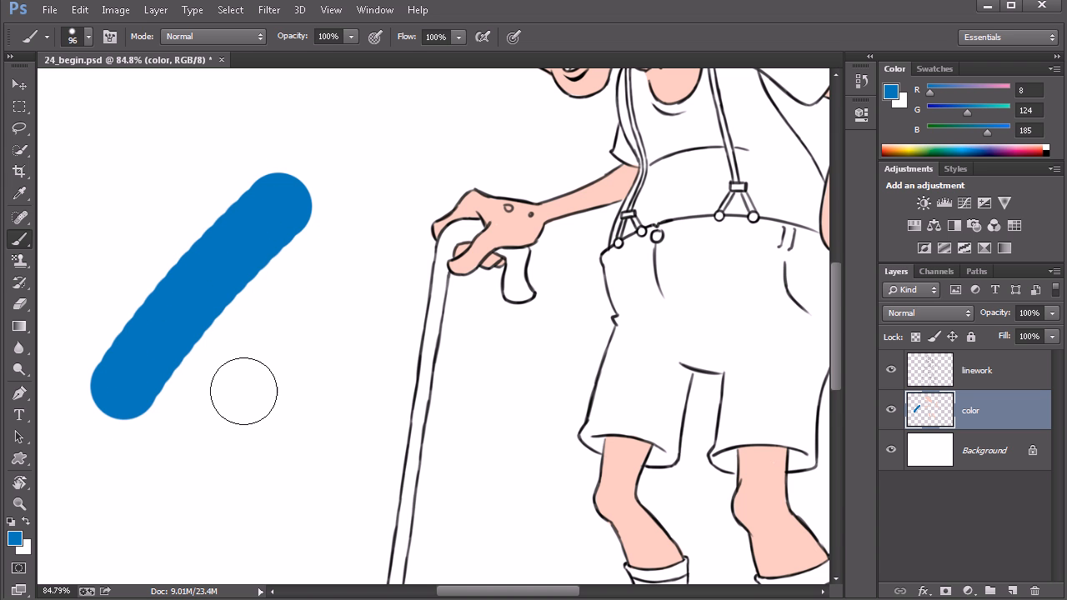
left_click(350, 40)
mouse_move(188, 452)
left_mouse_down()
mouse_move(229, 377)
mouse_move(360, 219)
left_mouse_up()
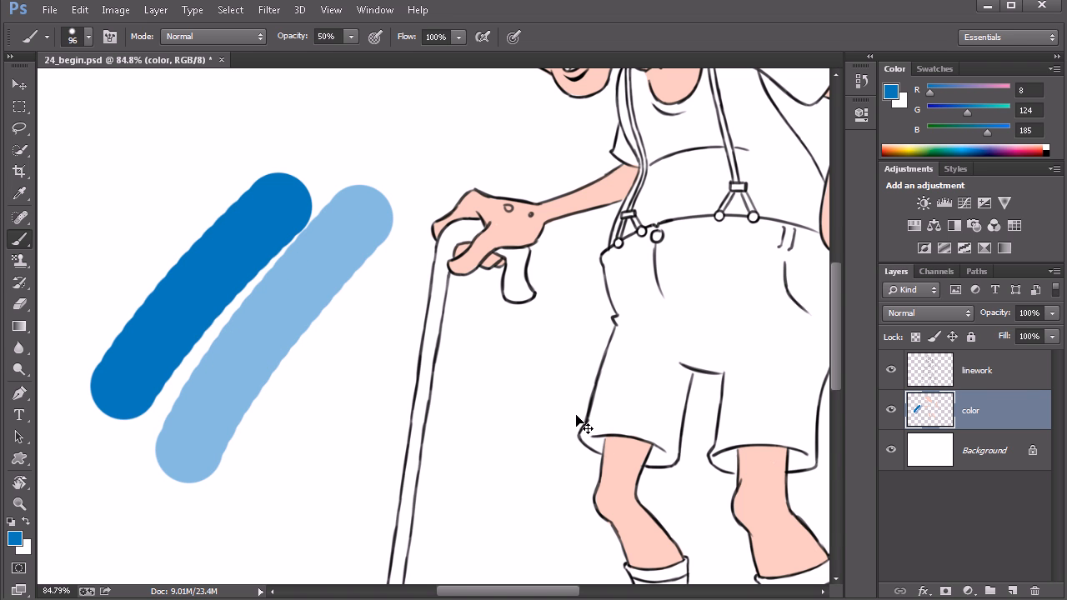
key("ctrl+z")
key("ctrl+z")
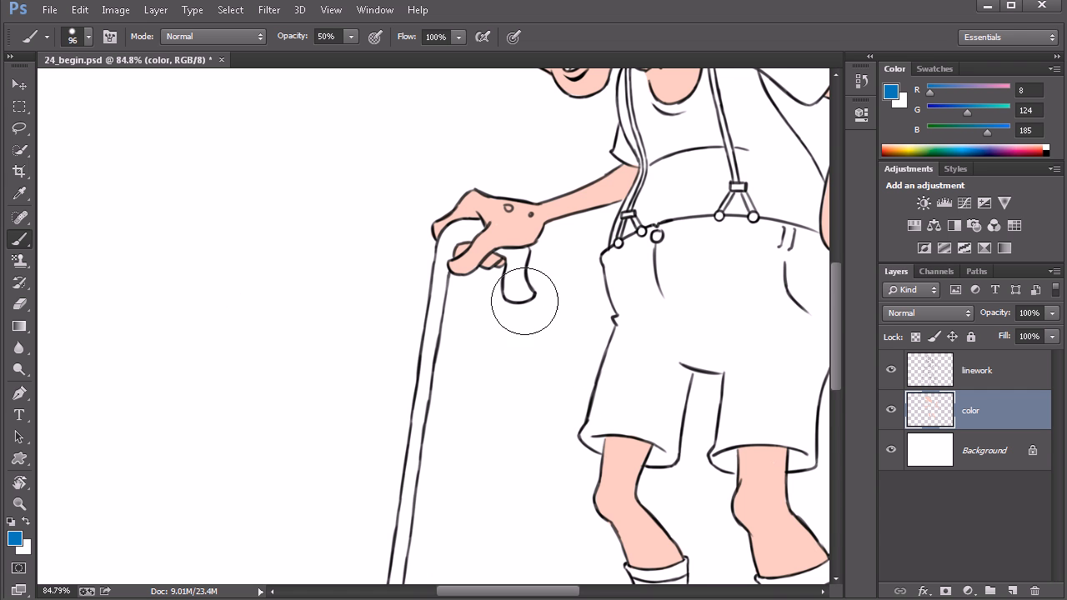
left_click_drag(652, 376, 476, 399)
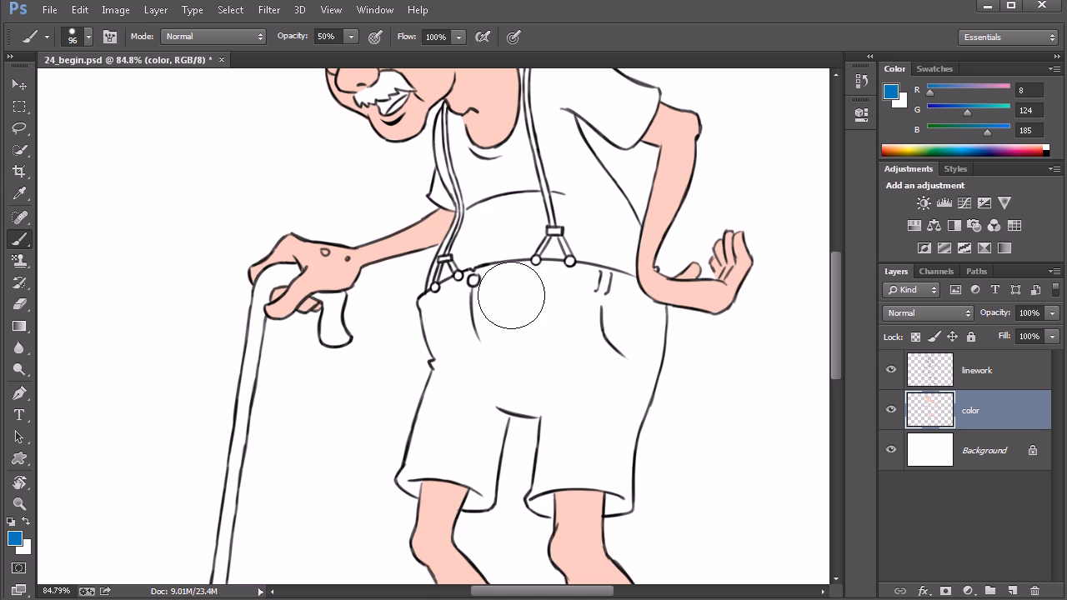
Paint a blue patch on the man's shirt at 100% brush opacity and a second patch beside it at 50%
left_click_drag(512, 297, 441, 409)
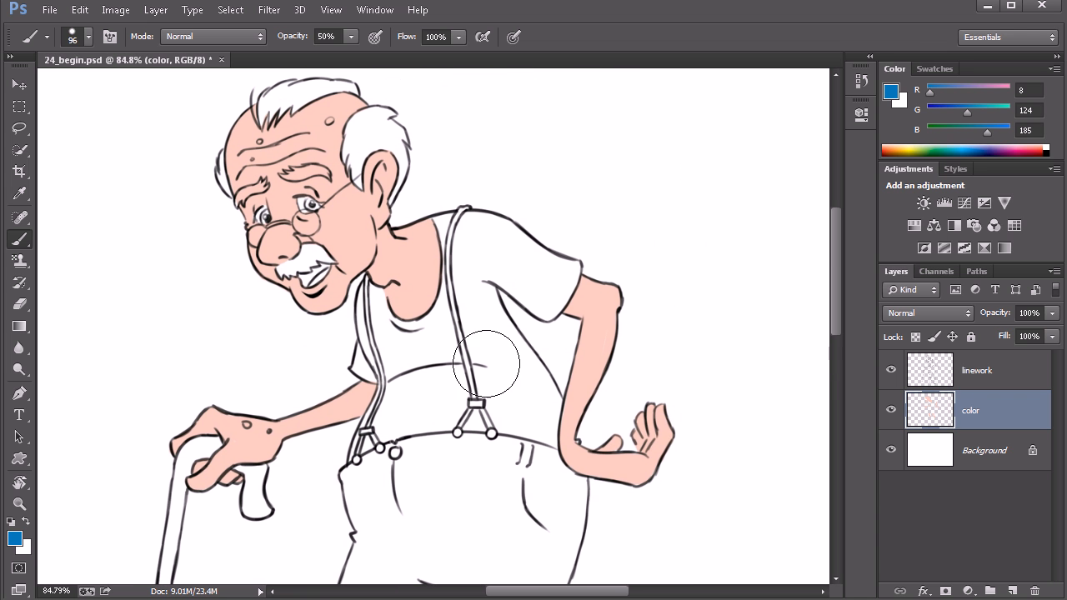
left_click_drag(290, 39, 409, 42)
mouse_move(507, 358)
left_mouse_down()
mouse_move(496, 356)
mouse_move(490, 377)
mouse_move(525, 359)
left_mouse_up()
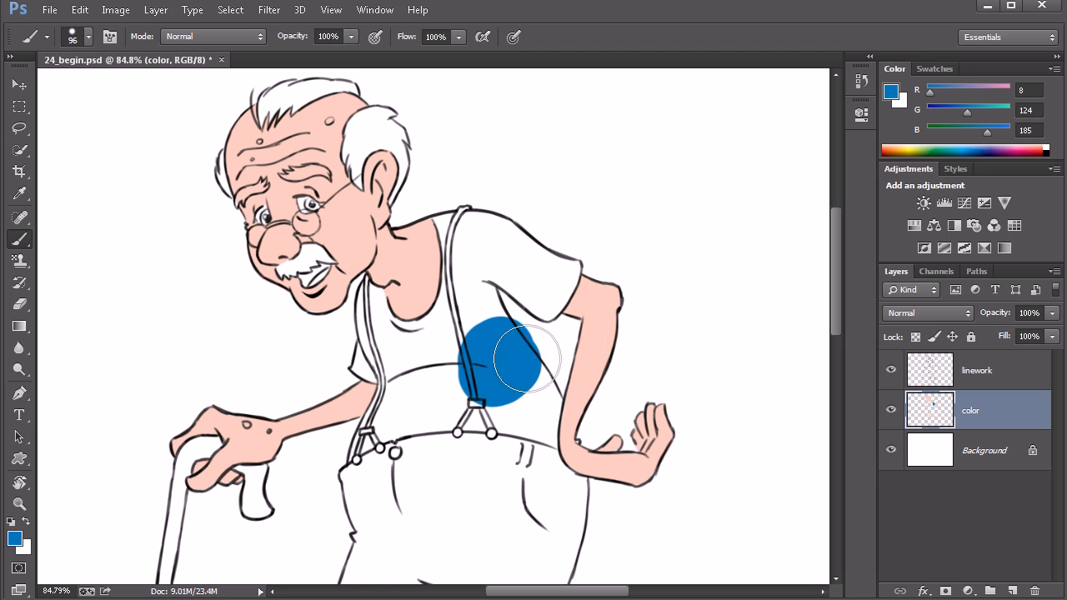
left_click(351, 37)
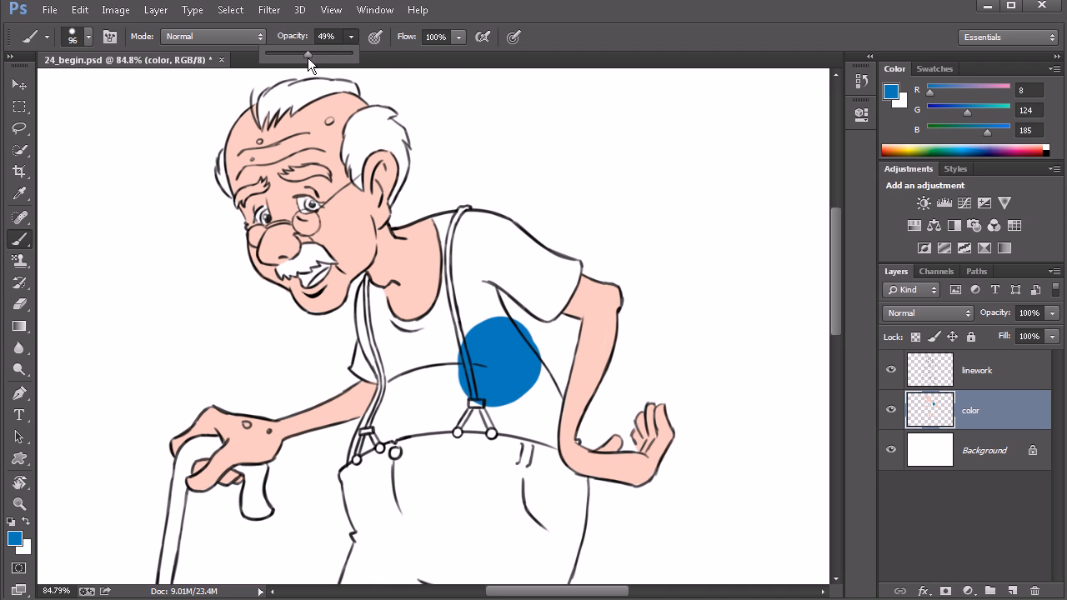
mouse_move(398, 367)
left_mouse_down()
mouse_move(416, 381)
mouse_move(405, 390)
mouse_move(413, 380)
left_mouse_up()
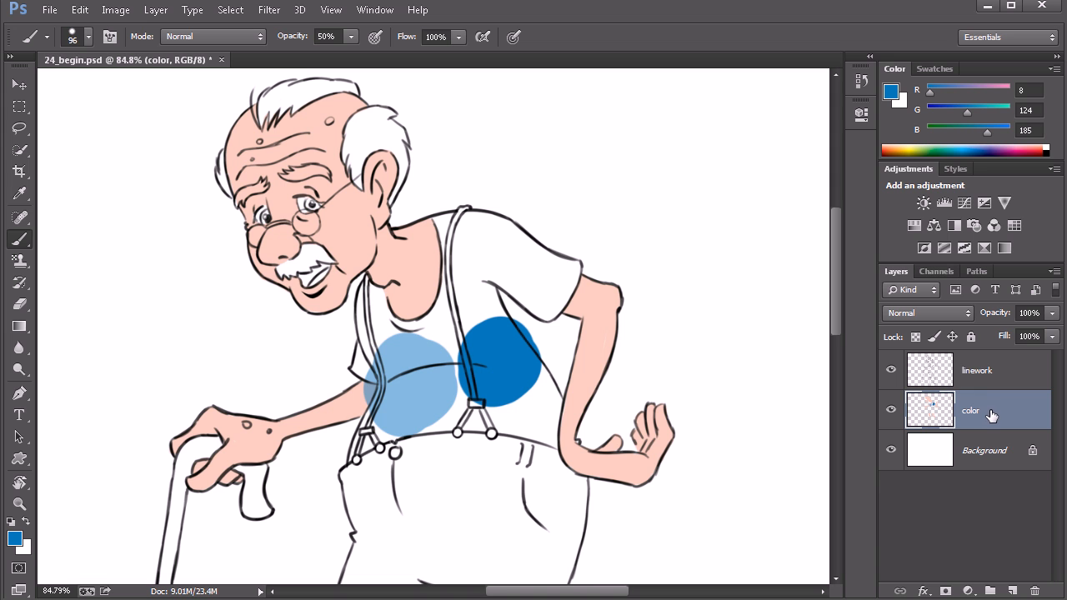
Place the color layer above the linework layer and compare how the two blue patches cover the lines
left_click_drag(991, 408, 979, 371)
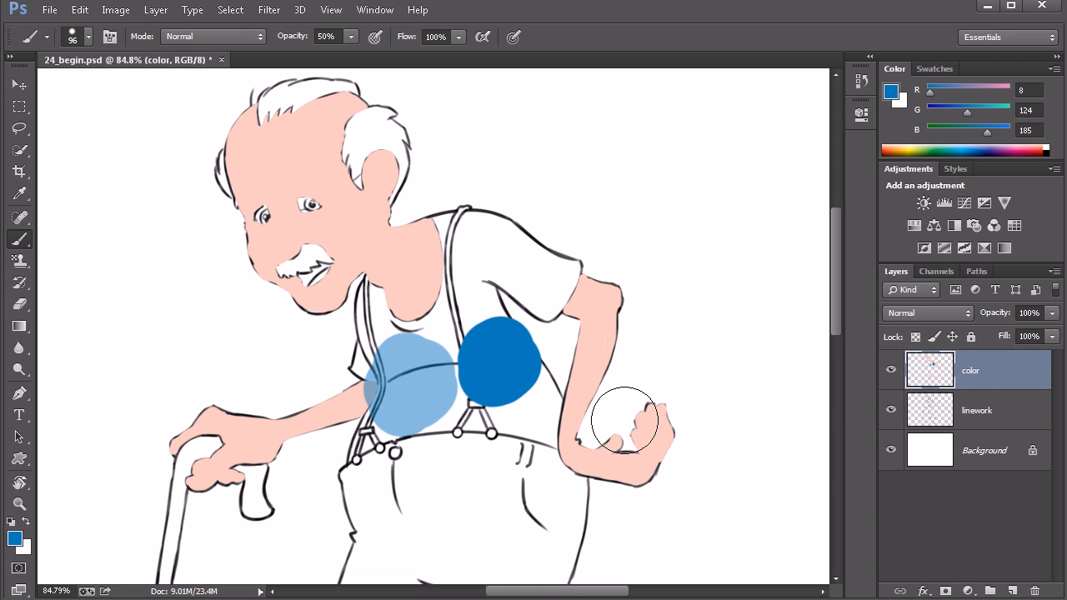
key("ctrl+space")
left_click_drag(493, 377, 552, 390)
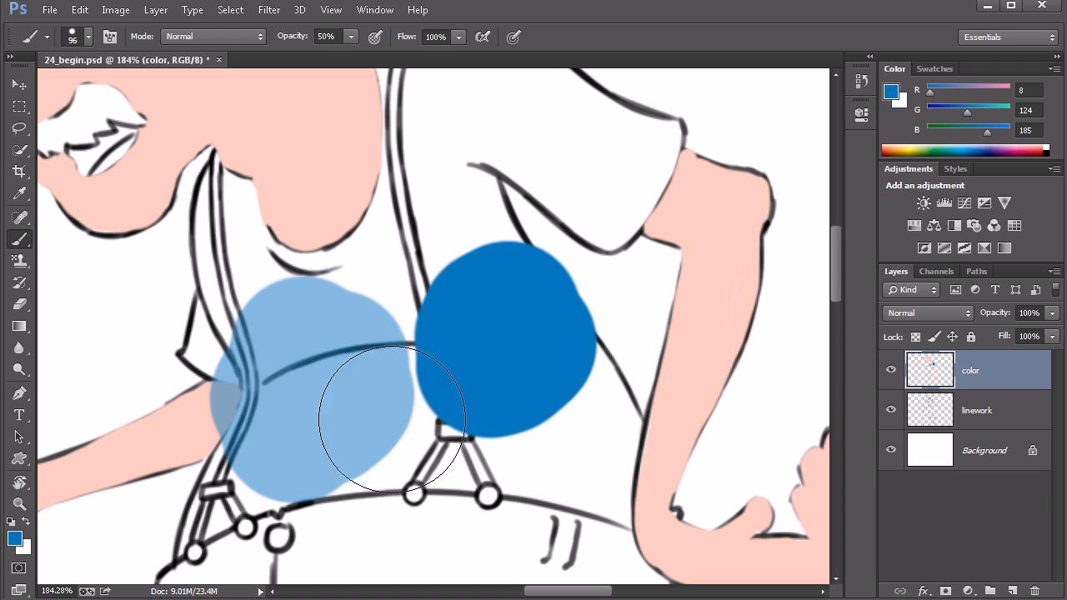
left_click_drag(462, 346, 388, 364)
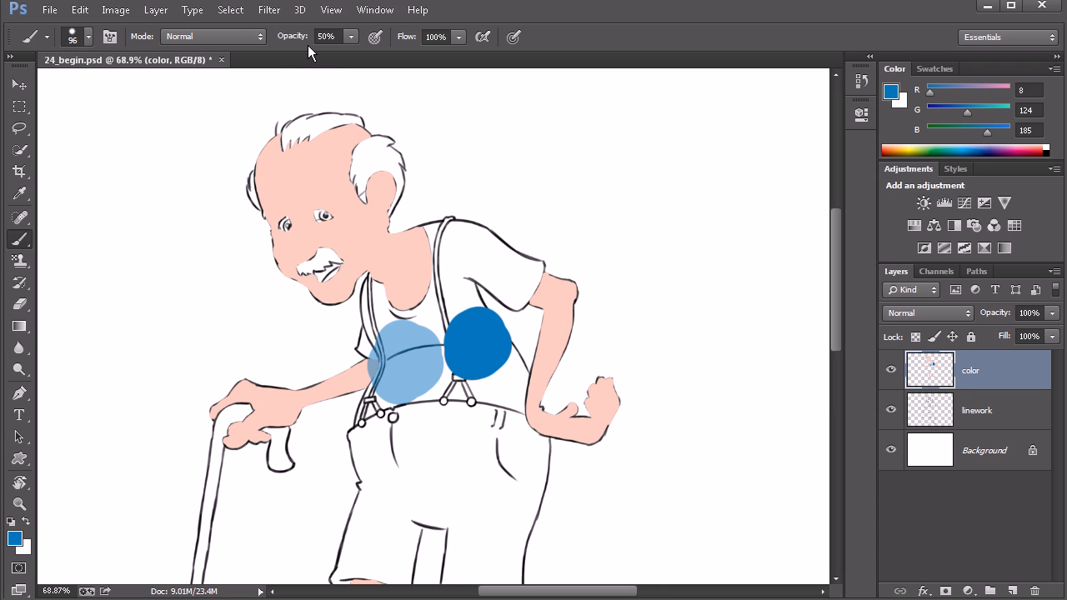
Move the color layer back below linework and undo both blue patches on the shirt
key("ctrl+bracketleft")
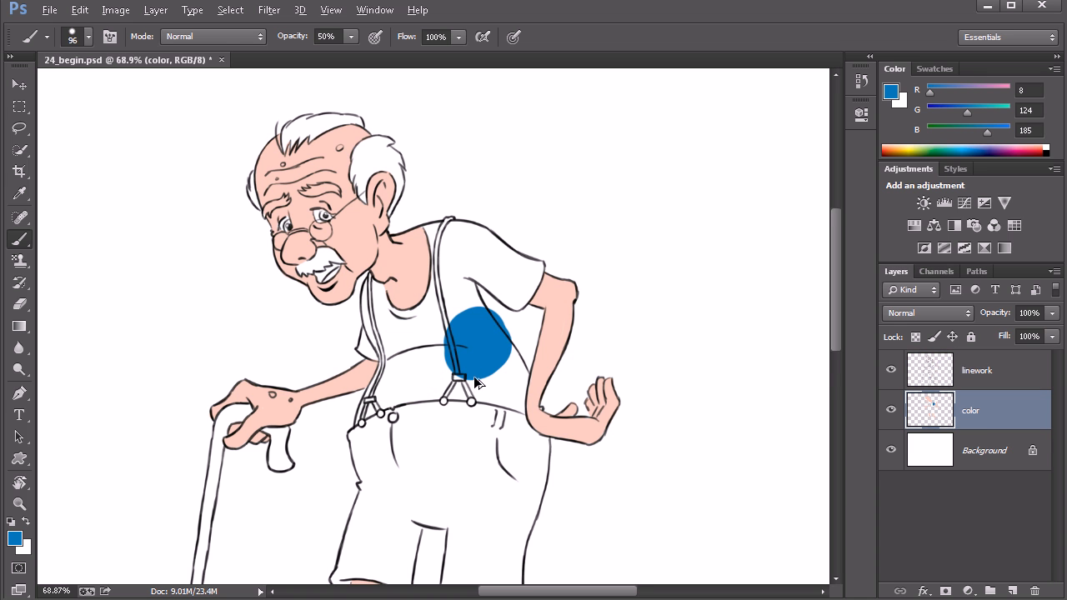
key("ctrl+z")
left_click_drag(428, 312, 396, 323)
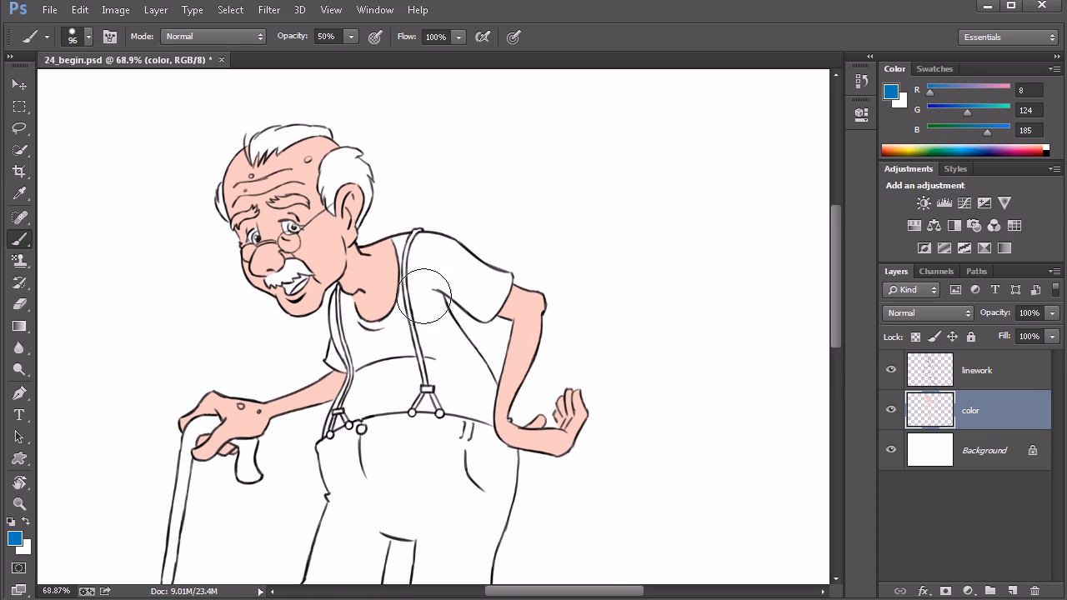
Set brush opacity to 100%, choose the soft round tip at 0% hardness, and paint a curved blue stroke above the man's back
left_click(350, 37)
left_click_drag(353, 52, 422, 55)
left_click(88, 36)
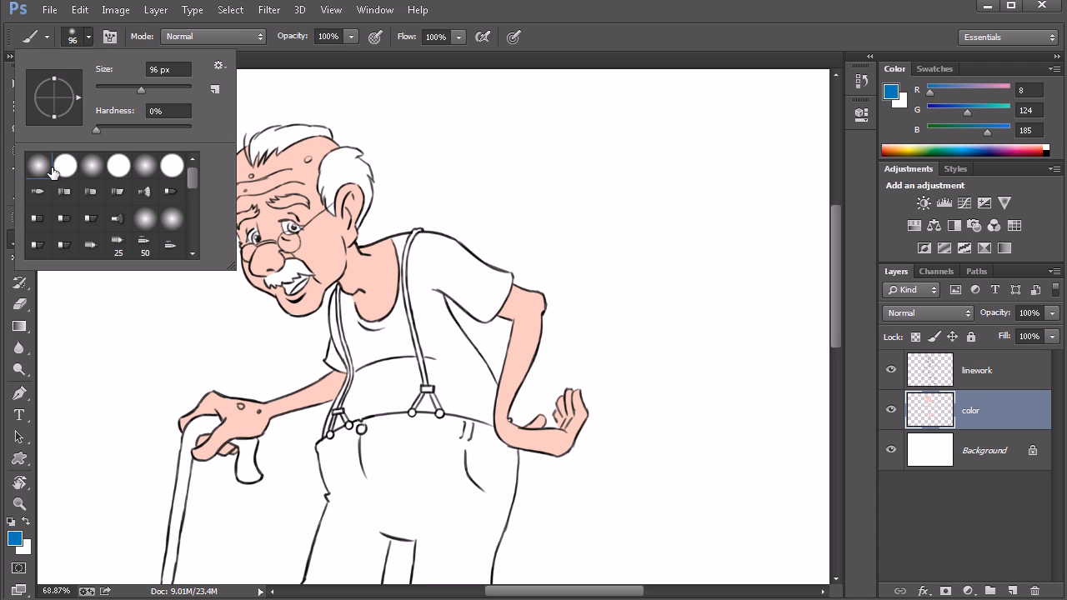
left_click(462, 31)
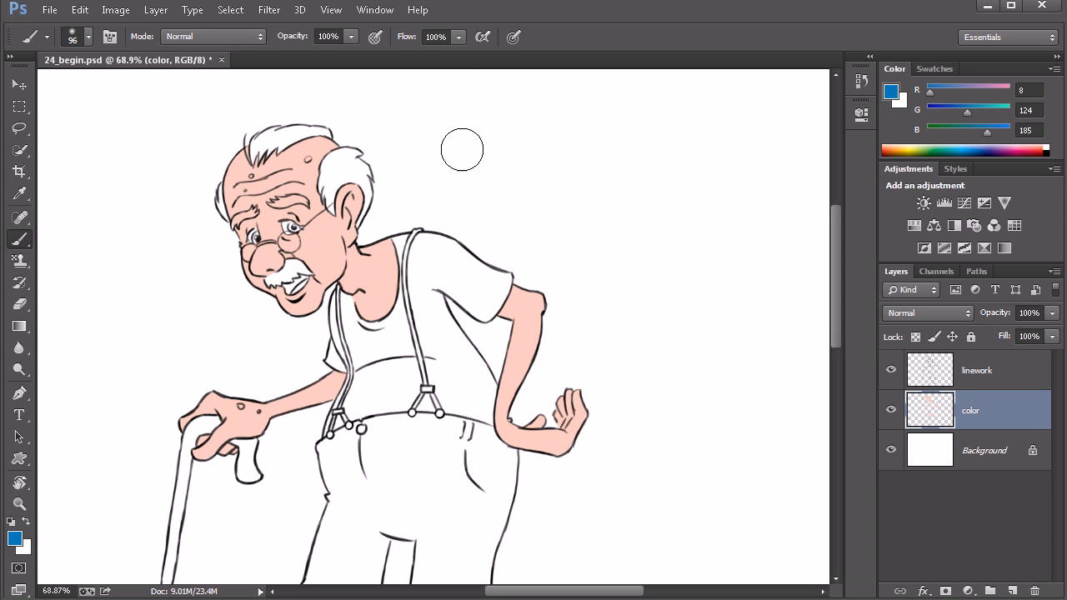
mouse_move(578, 125)
left_mouse_down()
mouse_move(501, 150)
mouse_move(466, 178)
left_mouse_up()
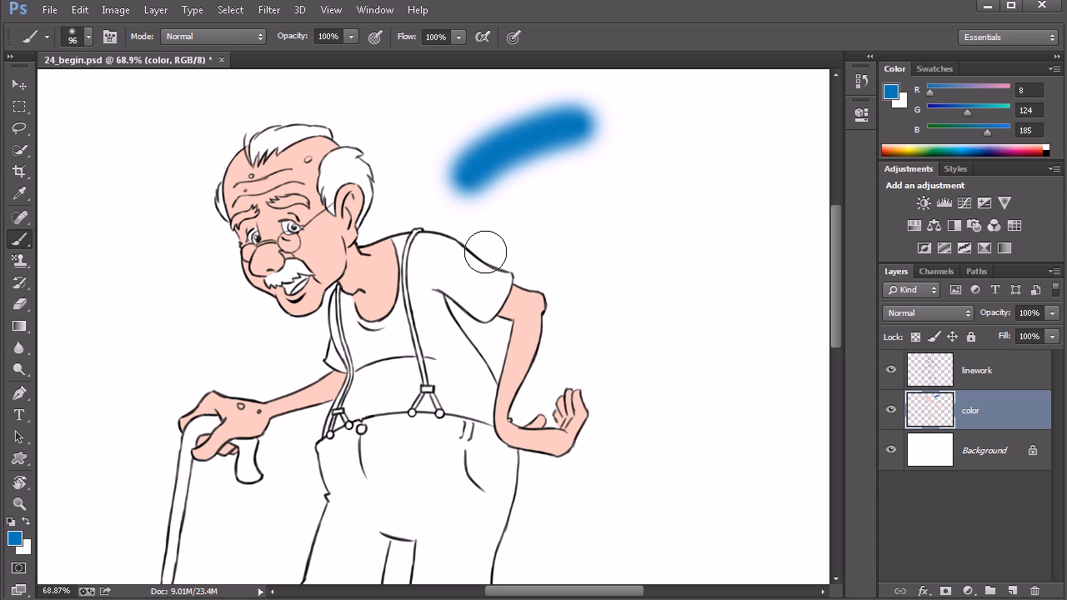
Lower the brush flow to 25% and paint a zigzag blue stroke below the solid one
left_click(457, 37)
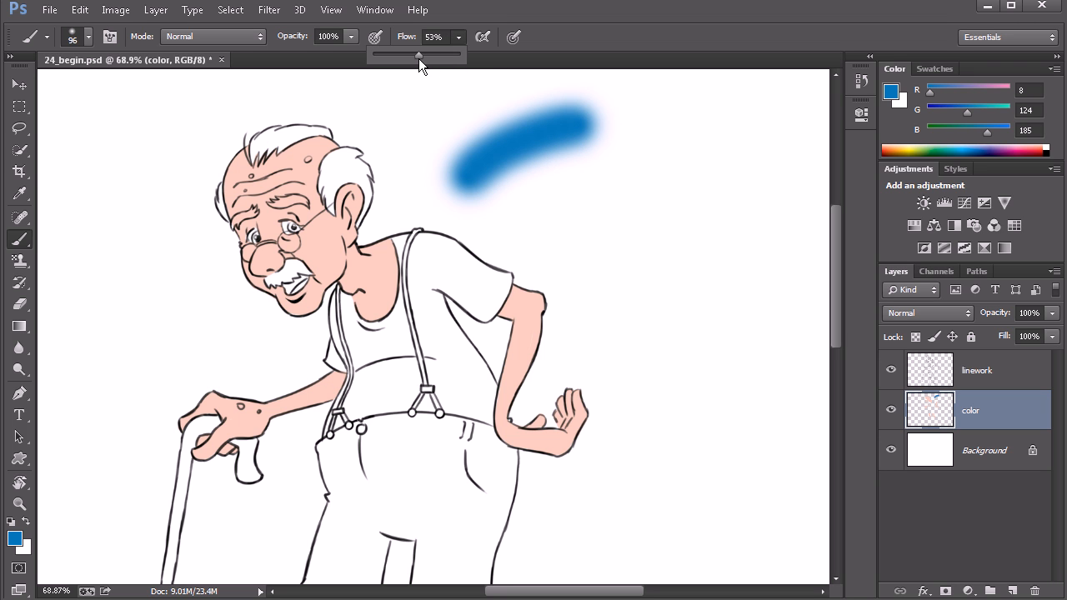
left_click_drag(400, 60, 396, 60)
mouse_move(644, 163)
left_mouse_down()
mouse_move(549, 201)
mouse_move(524, 230)
mouse_move(537, 236)
mouse_move(630, 199)
mouse_move(664, 207)
mouse_move(593, 286)
left_mouse_up()
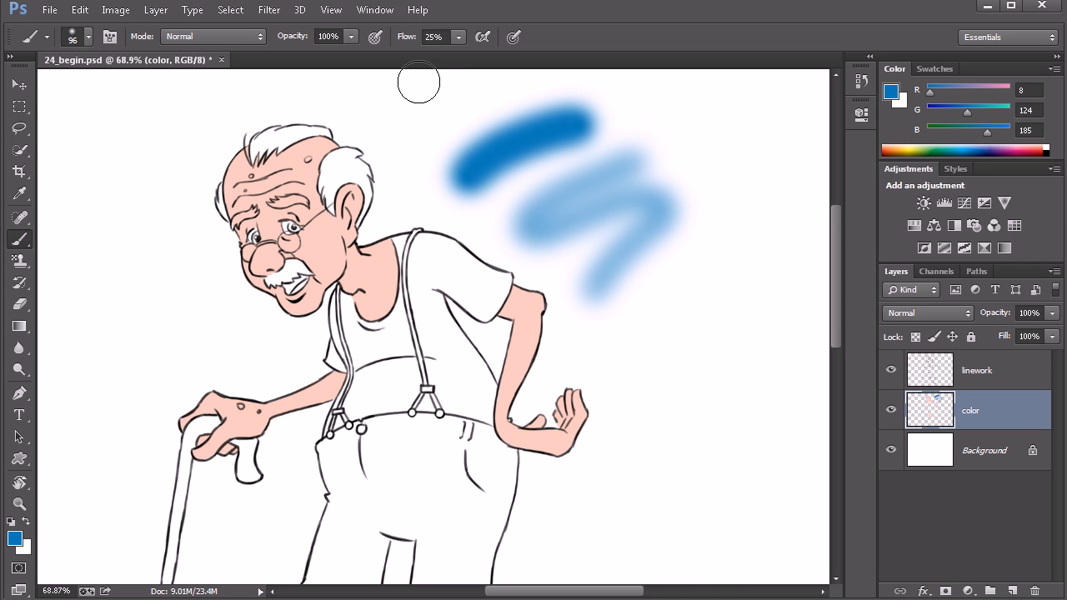
Restore flow to 100% and compare a single blue dab with a held dab painted with the airbrush effect enabled
left_click(458, 37)
left_click(569, 32)
left_click(710, 152)
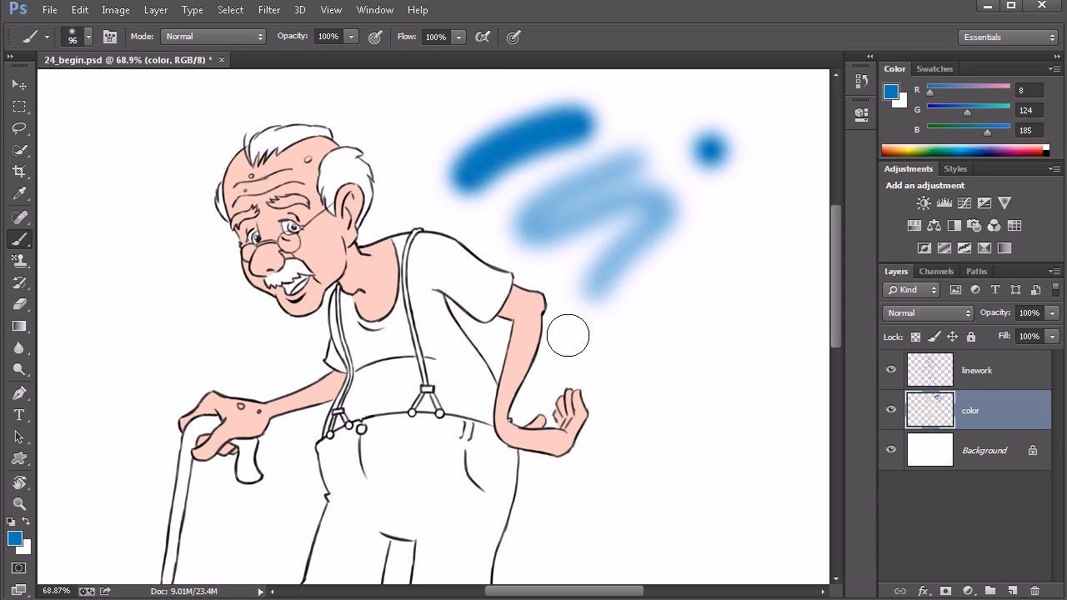
left_click(483, 37)
left_click_drag(736, 203, 736, 202)
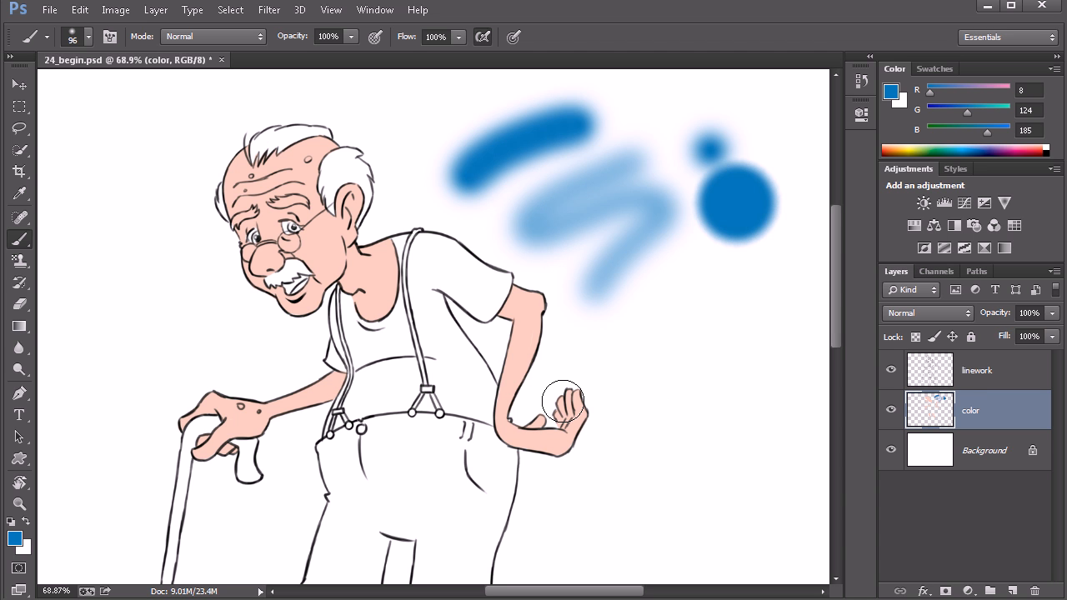
Erase all the blue test marks behind the man with the Eraser tool, undoing the stray erasure on his elbow
key("e")
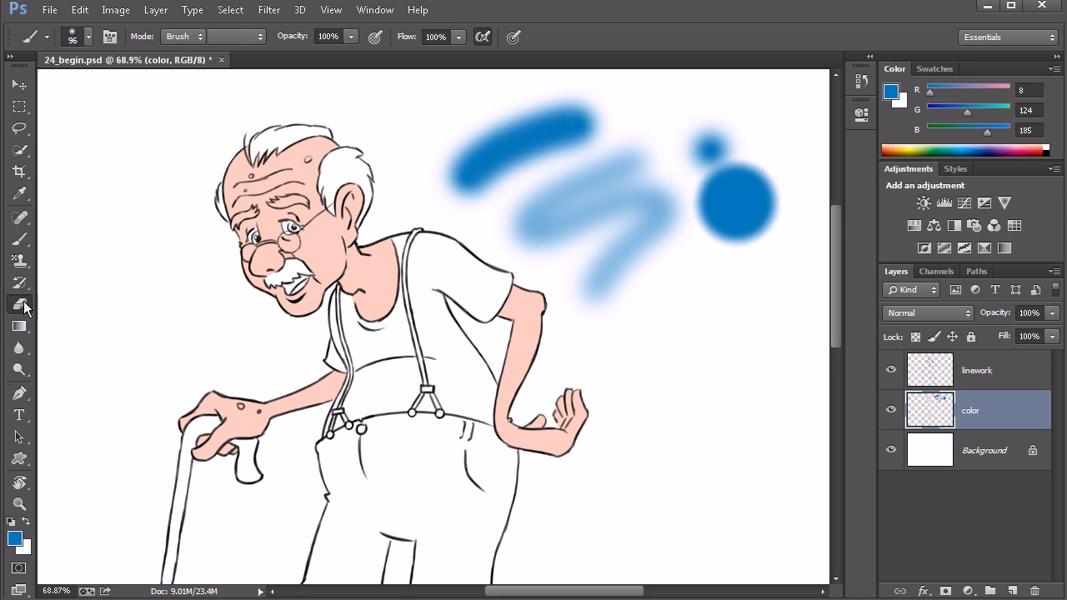
mouse_move(681, 274)
left_mouse_down()
mouse_move(789, 187)
mouse_move(699, 246)
mouse_move(748, 152)
mouse_move(722, 128)
mouse_move(685, 194)
mouse_move(661, 167)
mouse_move(696, 158)
mouse_move(627, 301)
mouse_move(667, 259)
mouse_move(645, 240)
mouse_move(654, 215)
mouse_move(575, 278)
mouse_move(591, 239)
mouse_move(668, 151)
mouse_move(610, 180)
mouse_move(656, 130)
mouse_move(559, 185)
mouse_move(608, 131)
mouse_move(499, 234)
mouse_move(499, 248)
mouse_move(641, 216)
left_mouse_up()
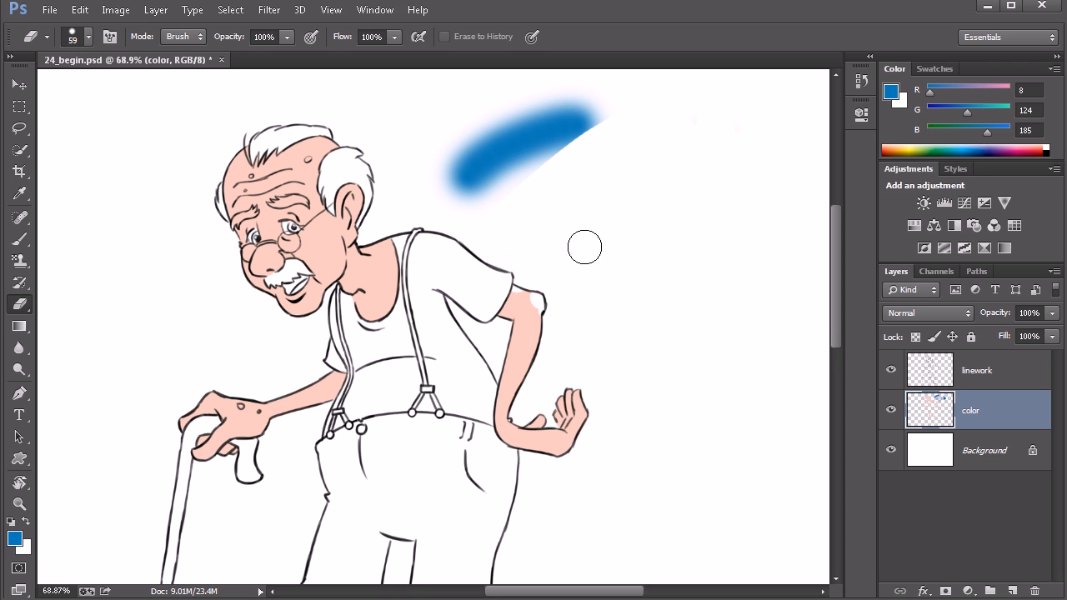
key("ctrl+z")
mouse_move(593, 313)
left_mouse_down()
mouse_move(573, 276)
mouse_move(436, 162)
mouse_move(445, 138)
mouse_move(445, 213)
mouse_move(492, 130)
mouse_move(589, 88)
mouse_move(630, 111)
mouse_move(524, 167)
mouse_move(569, 158)
mouse_move(531, 223)
mouse_move(648, 174)
mouse_move(626, 166)
mouse_move(689, 172)
mouse_move(751, 146)
mouse_move(716, 184)
mouse_move(779, 176)
mouse_move(722, 238)
mouse_move(741, 289)
left_mouse_up()
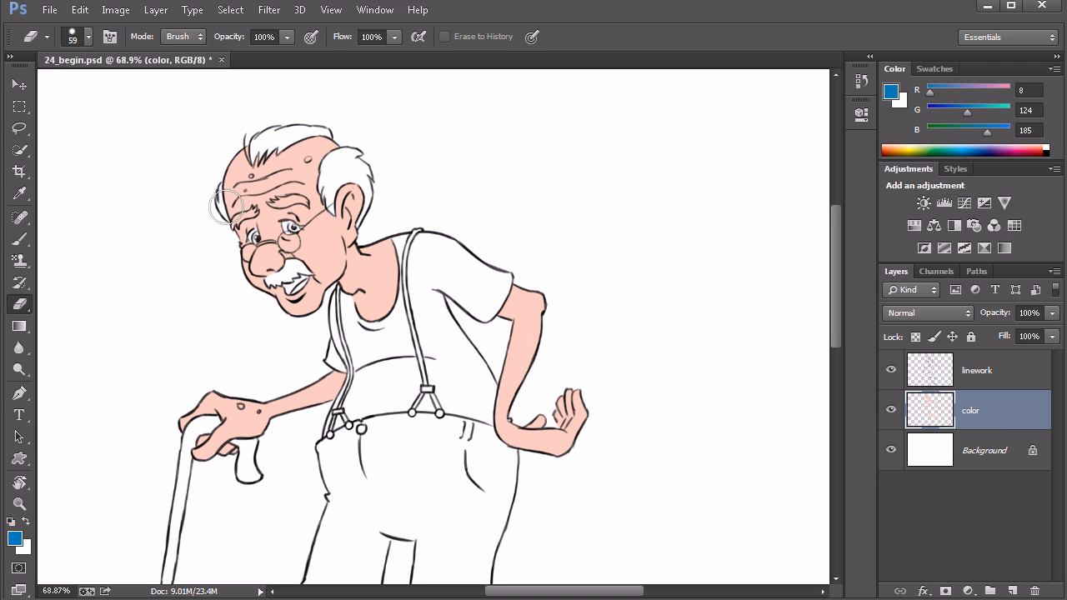
Return to the Brush tool and review its size, hardness and tip settings
left_click(20, 239)
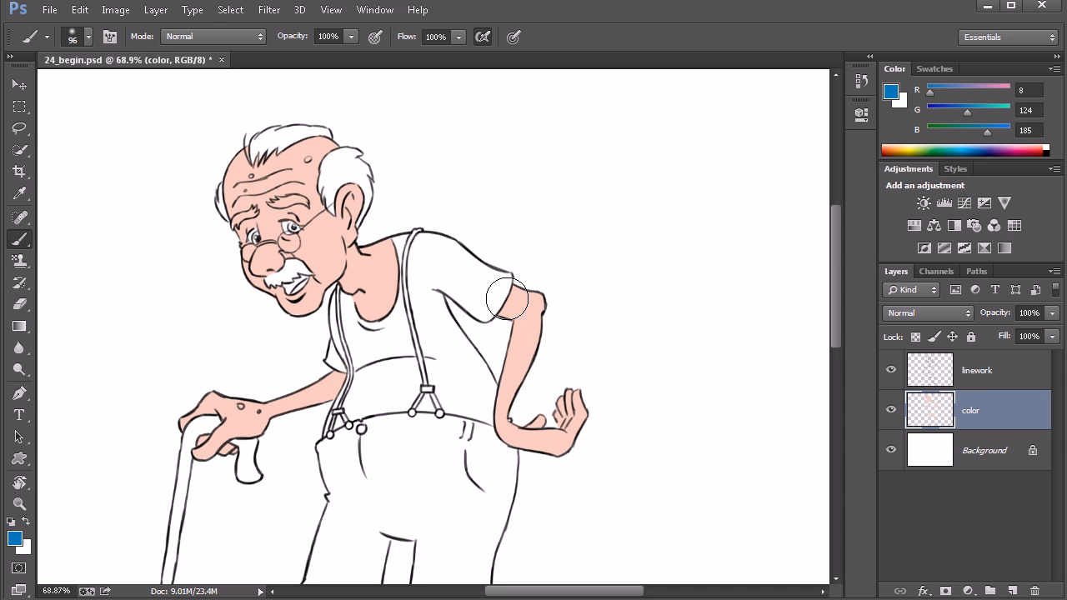
left_click(87, 36)
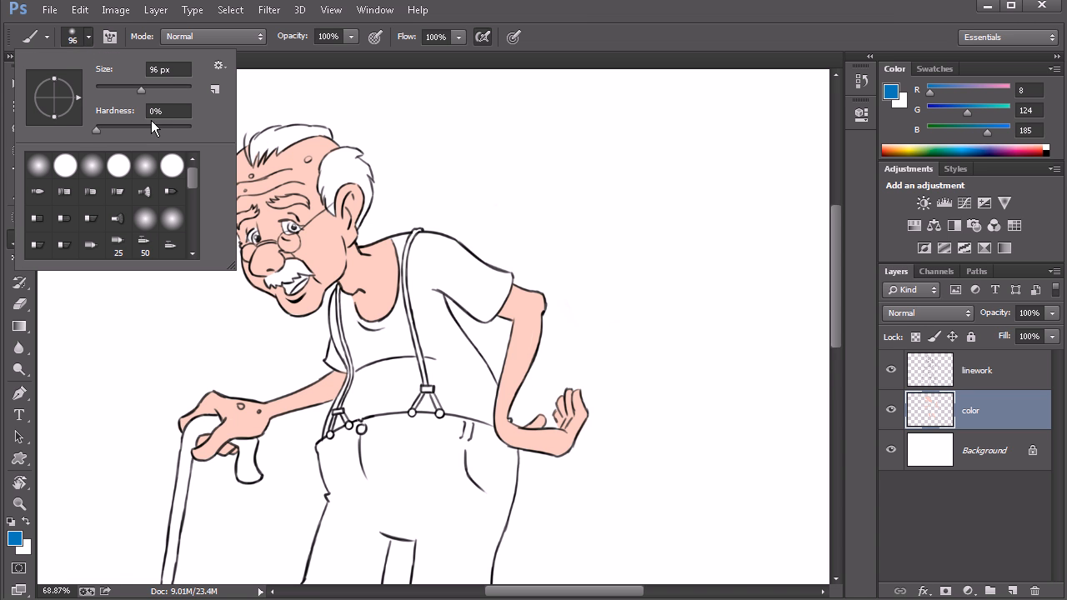
left_click(560, 36)
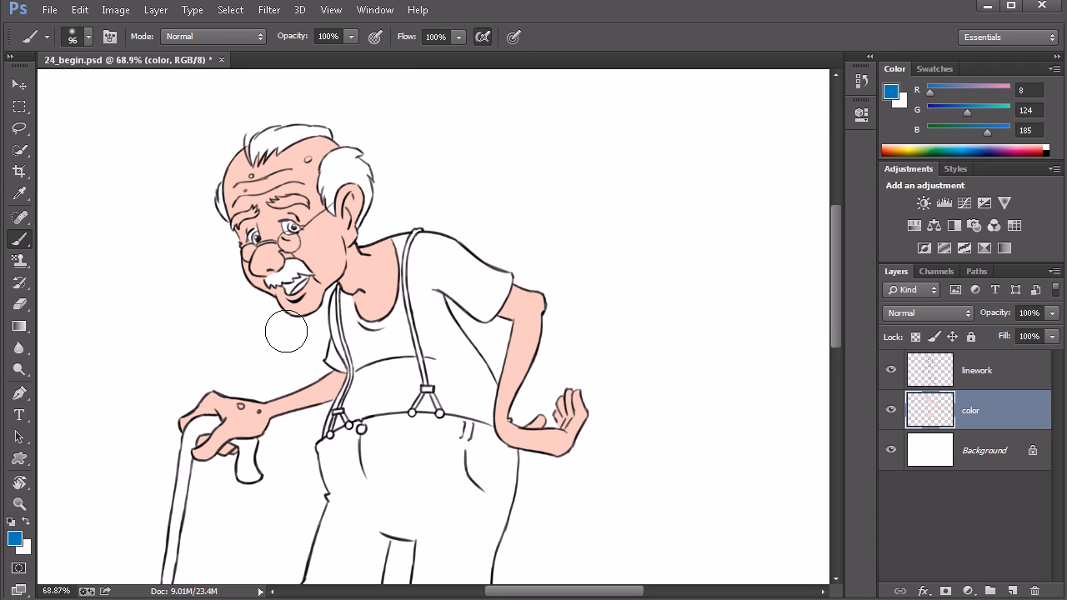
right_click(507, 193)
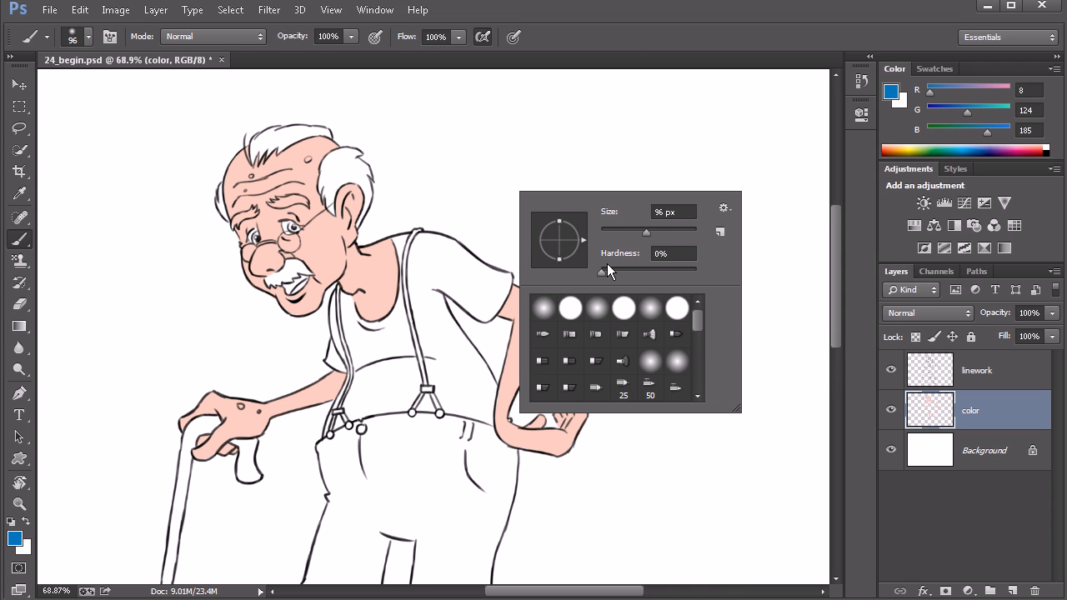
left_click(608, 125)
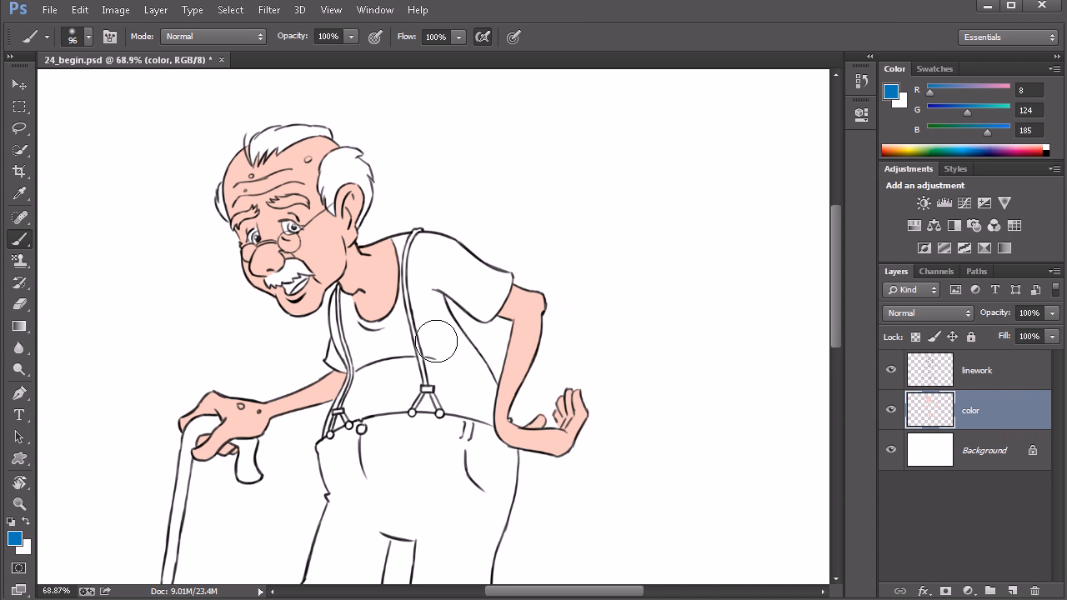
Enlarge the brush to 500 px
key("bracketright")
key("bracketright")
key("bracketright")
key("bracketright")
key("bracketright")
key("bracketright")
key("bracketright")
key("bracketright")
key("bracketright")
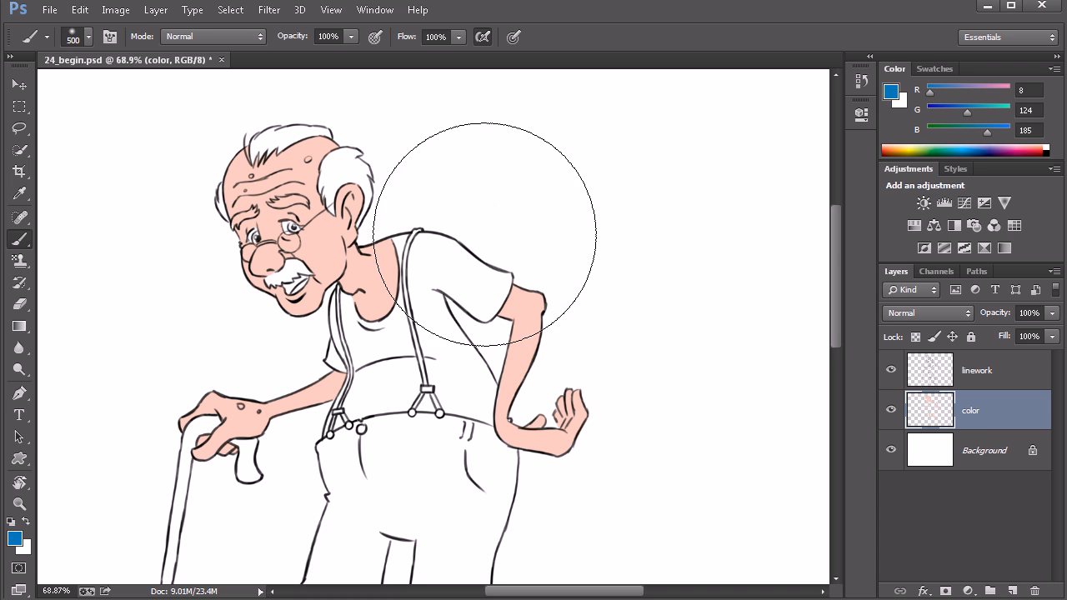
Reduce the brush size to 45 px
key("bracketleft")
key("bracketleft")
key("bracketleft")
key("bracketleft")
key("bracketleft")
key("bracketleft")
key("bracketleft")
key("bracketleft")
key("bracketleft")
key("bracketleft")
key("bracketleft")
key("bracketleft")
key("bracketleft")
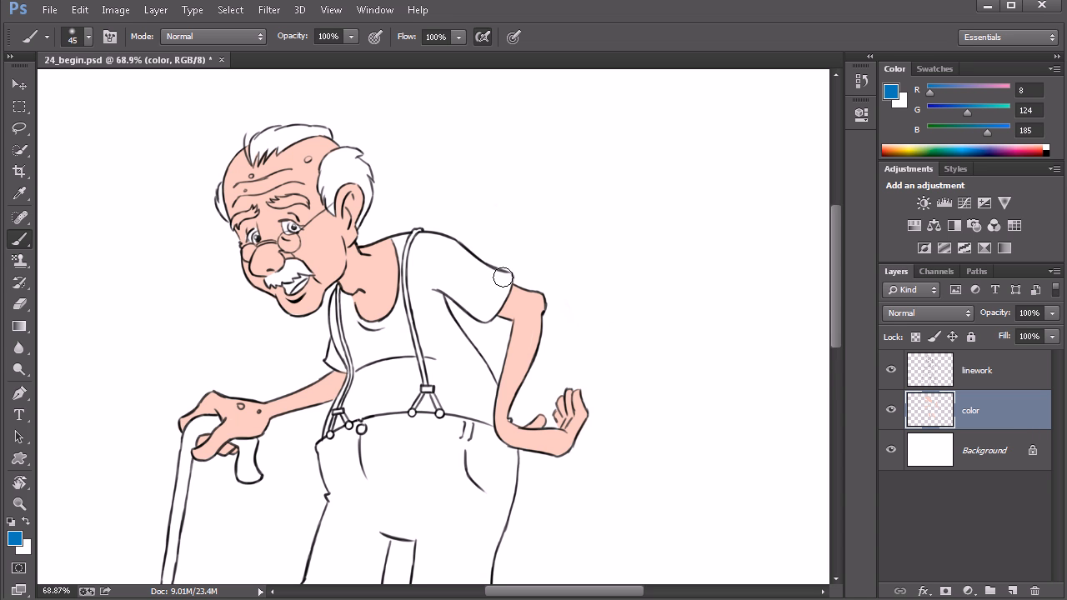
Undo a soft test stroke, switch to the hard round tip at 100% hardness, and paint a small blue blob behind the man
mouse_move(600, 189)
left_mouse_down()
mouse_move(608, 208)
mouse_move(599, 230)
left_mouse_up()
key("ctrl+z")
right_click(567, 180)
left_click(625, 296)
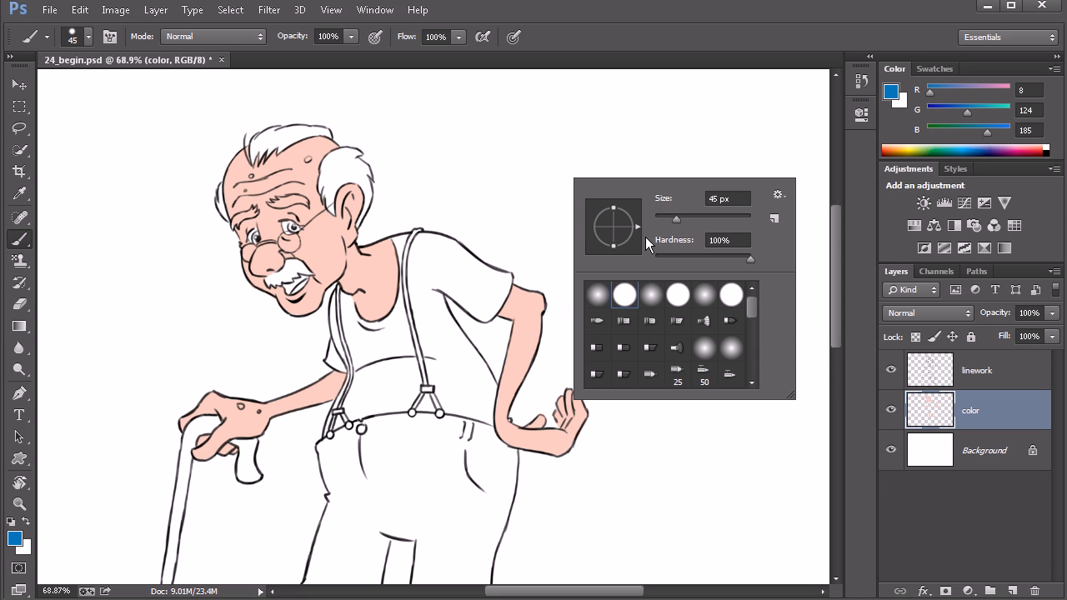
mouse_move(595, 162)
left_mouse_down()
mouse_move(584, 163)
mouse_move(598, 166)
left_mouse_up()
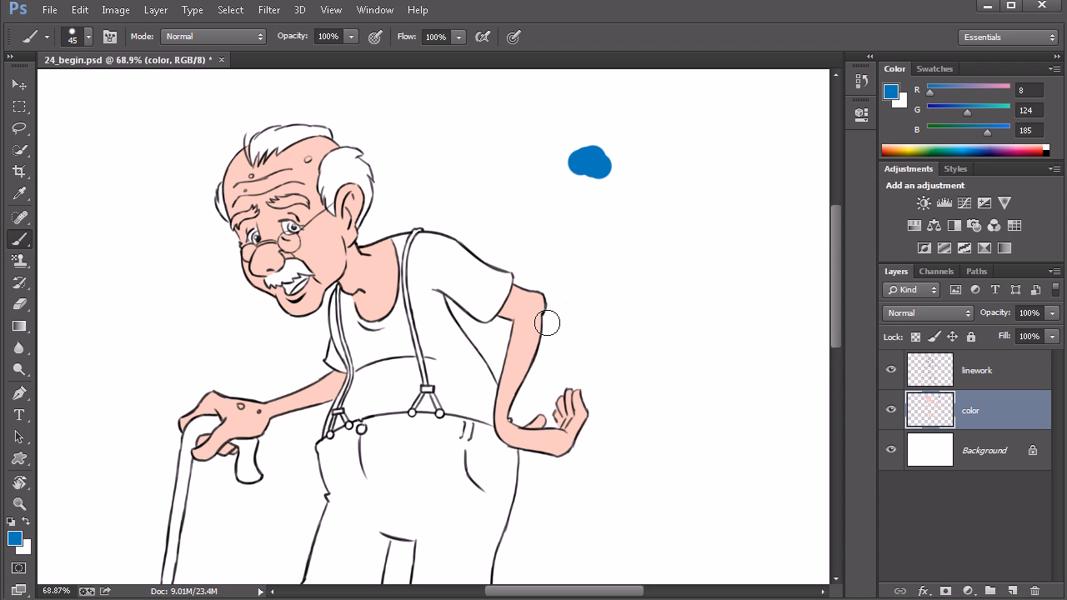
Resize the brush to 60 px directly on the canvas and paint a round blue blob below the first one
right_click(590, 240, "alt")
mouse_move(593, 240)
left_mouse_down()
mouse_move(621, 239)
mouse_move(591, 240)
mouse_move(614, 244)
mouse_move(603, 248)
mouse_move(594, 179)
mouse_move(592, 291)
mouse_move(562, 200)
mouse_move(588, 154)
mouse_move(588, 311)
left_mouse_up()
left_click_drag(590, 348, 600, 305)
left_click(607, 210)
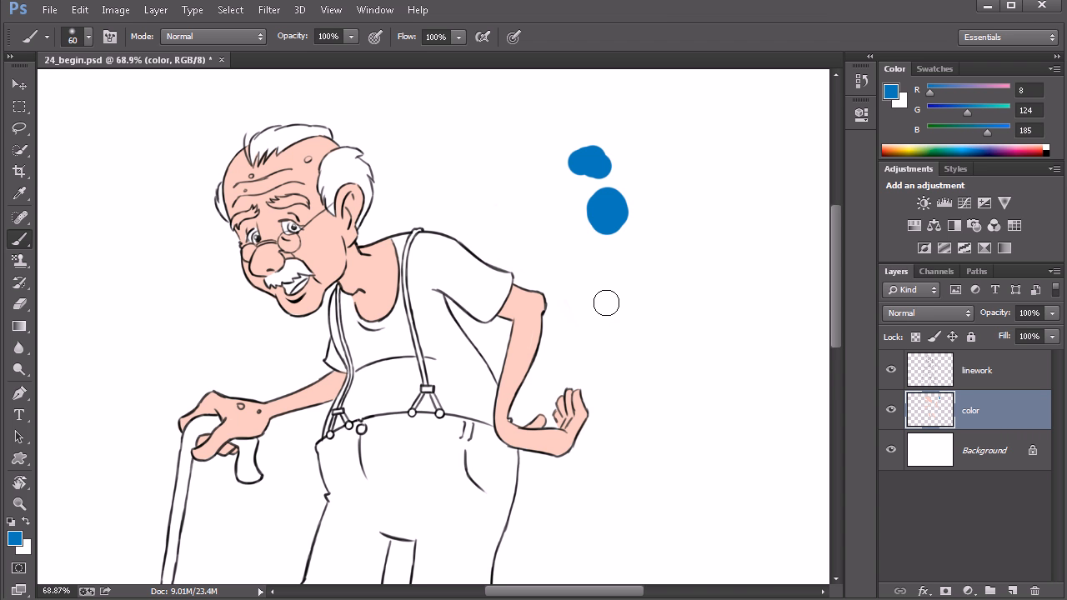
Paint a vertical blue stroke and a single dab with a softer 25% hardness tip, and check the brush's size and hardness
left_click_drag(631, 267, 632, 348)
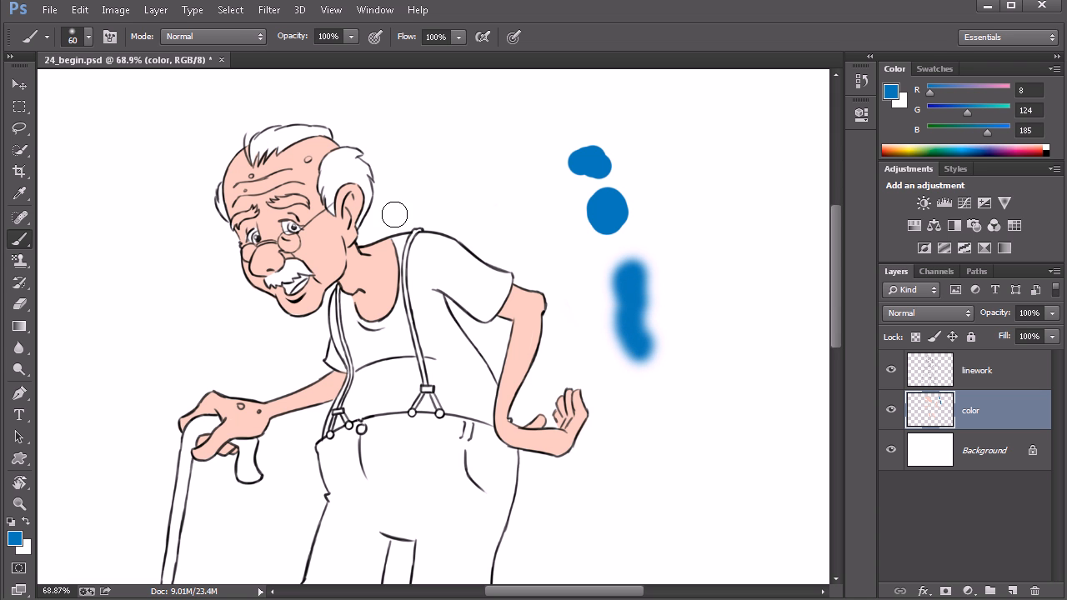
right_click(489, 217)
left_click(694, 187)
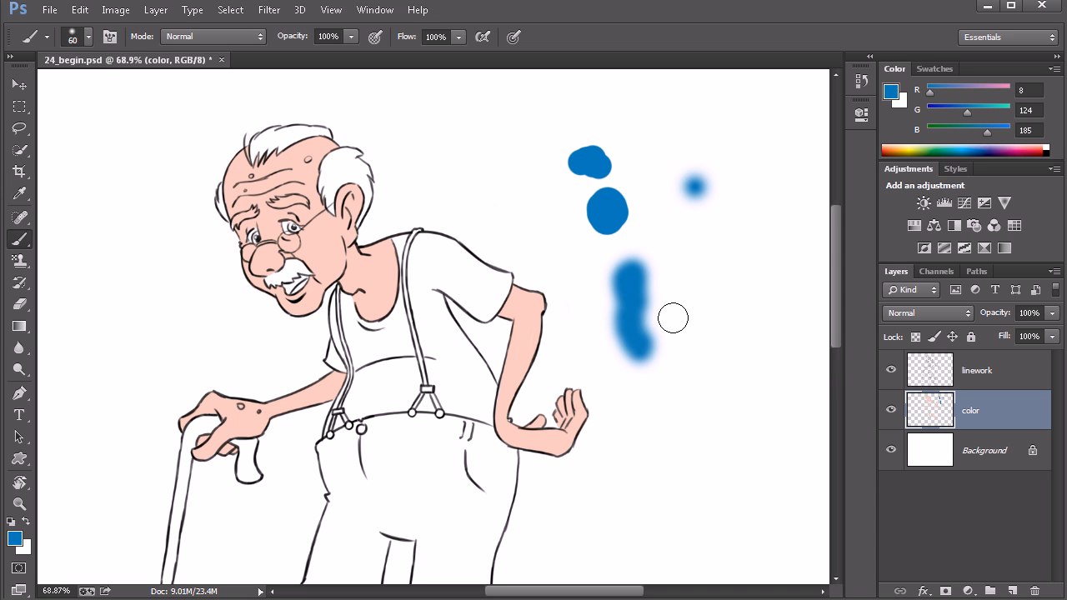
right_click(584, 210)
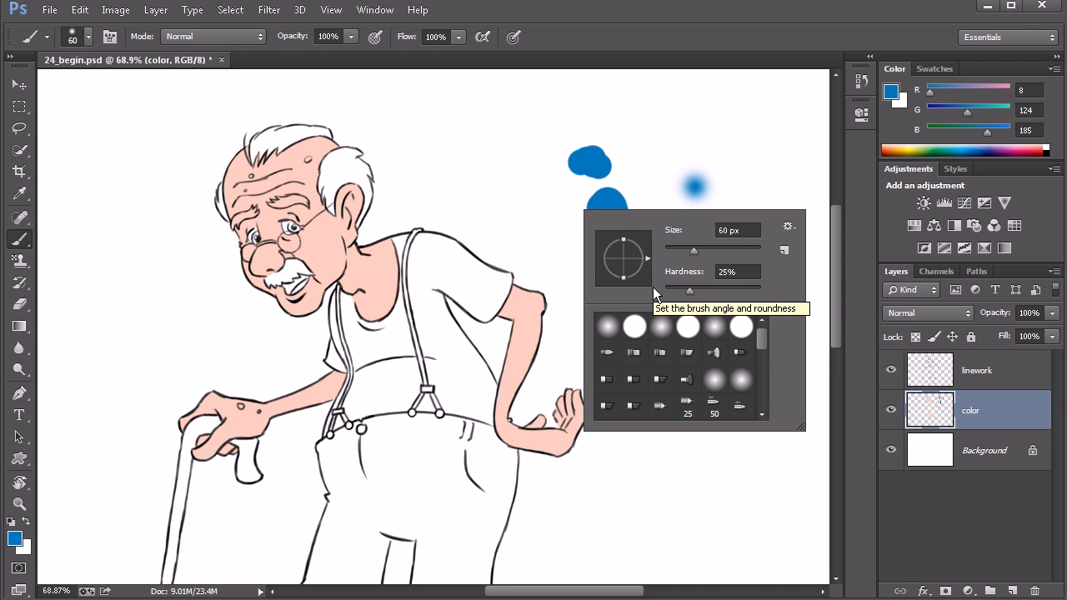
left_click(648, 40)
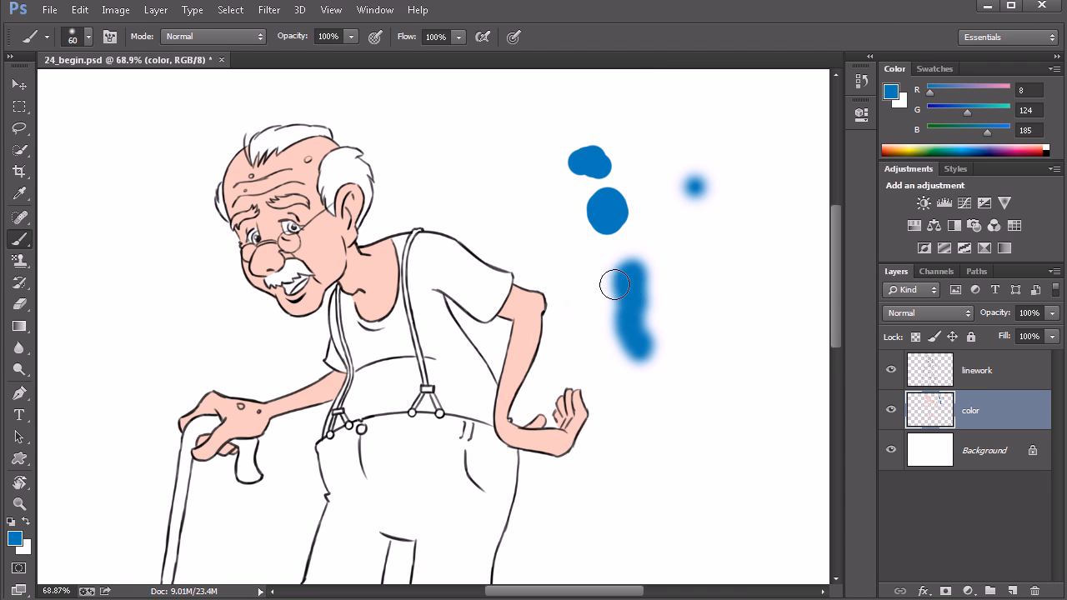
Erase the remaining blue blobs, stroke and dab behind the man using the 59 px Eraser
left_click(19, 304)
mouse_move(637, 296)
left_mouse_down()
mouse_move(631, 263)
mouse_move(619, 254)
mouse_move(631, 271)
mouse_move(630, 343)
mouse_move(657, 345)
left_mouse_up()
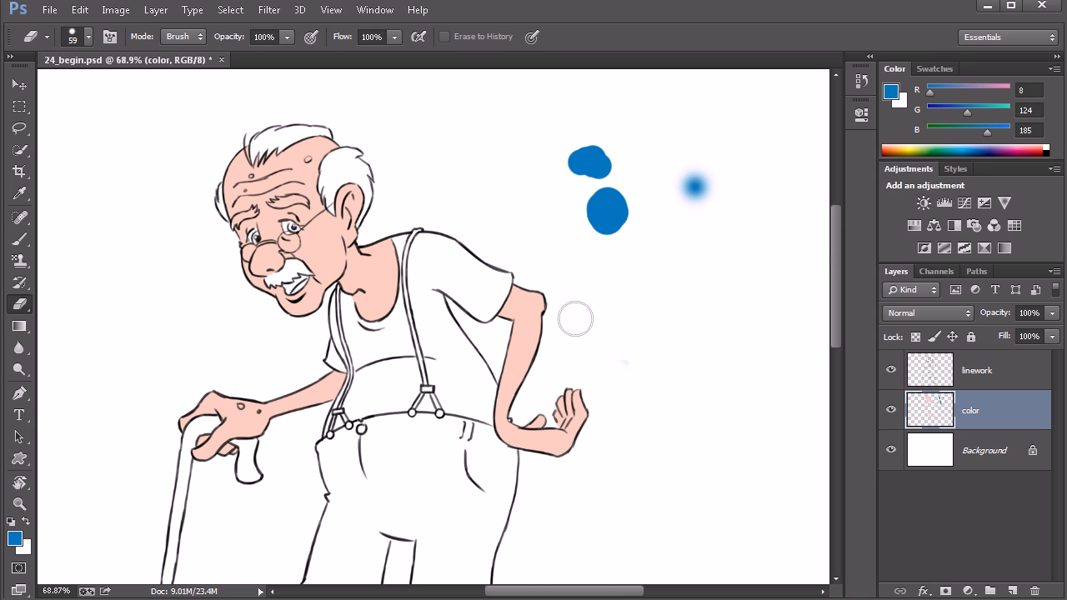
mouse_move(692, 236)
left_mouse_down()
mouse_move(694, 147)
mouse_move(655, 217)
mouse_move(581, 138)
mouse_move(565, 197)
mouse_move(619, 208)
mouse_move(609, 245)
left_mouse_up()
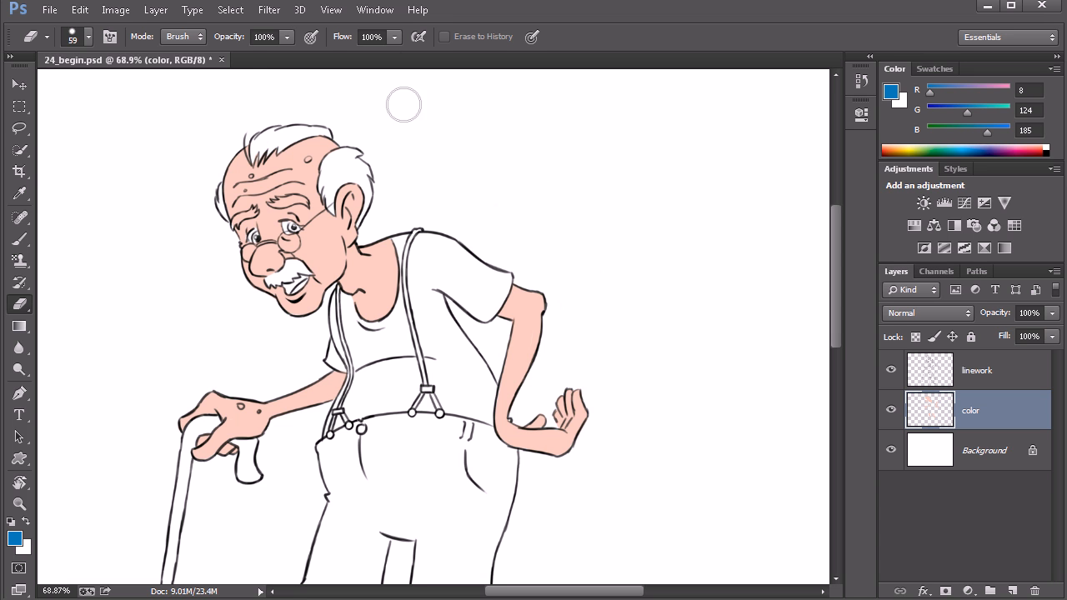